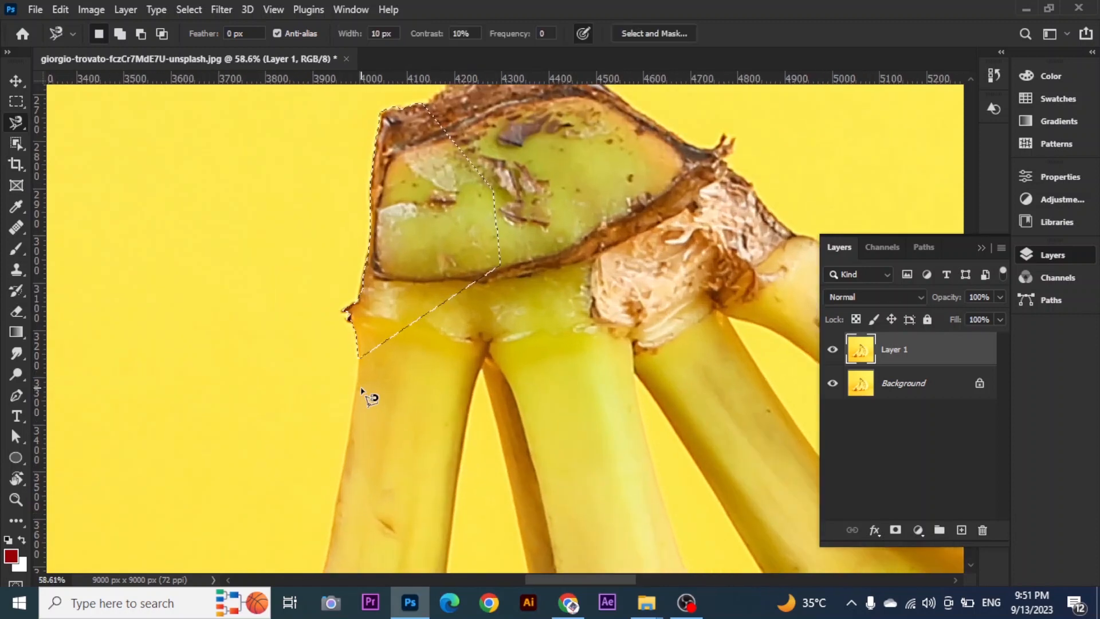
Add the left banana's stem and shoulder to the selection by tracing its outer edge with the Magnetic Lasso.
left_click_drag(339, 506, 391, 302)
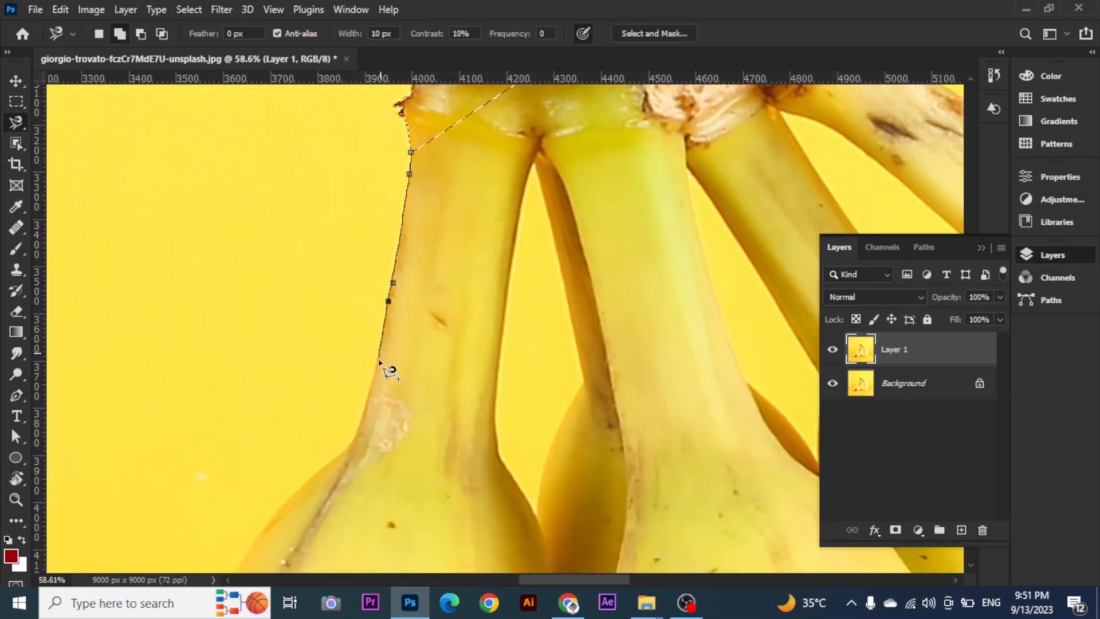
left_click_drag(319, 545, 489, 264)
double_click(769, 157)
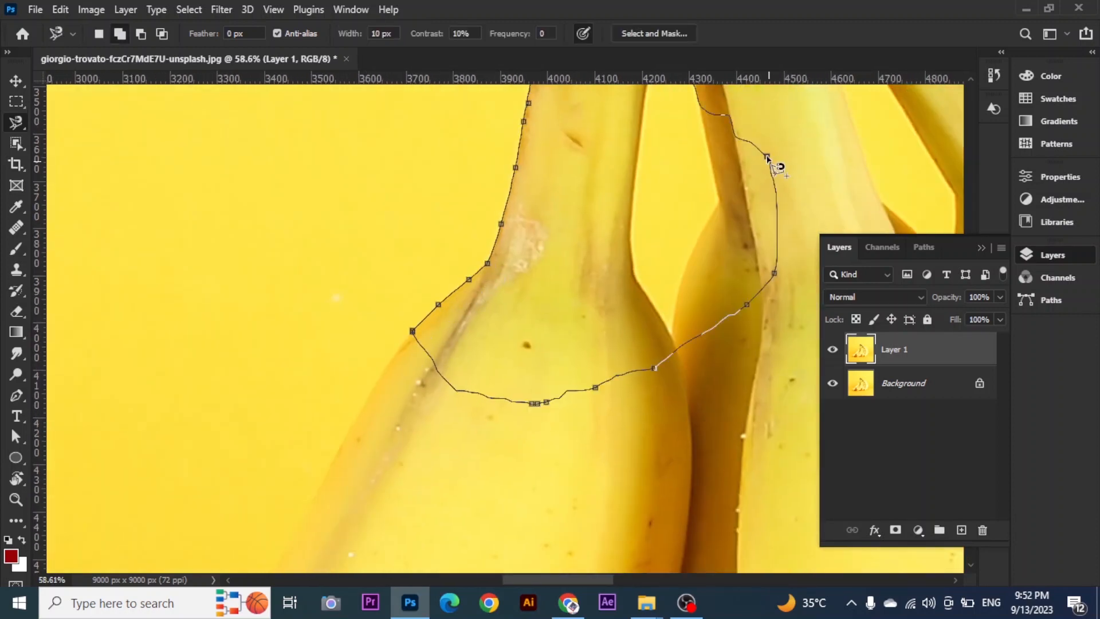
Add the left banana's long outer edge below the shoulder to the selection with a Polygonal Lasso outline closed inside the fruit.
left_click_drag(423, 386, 513, 278)
key("shift+l")
key("shift+l")
left_click(502, 225, "shift")
left_click(477, 252)
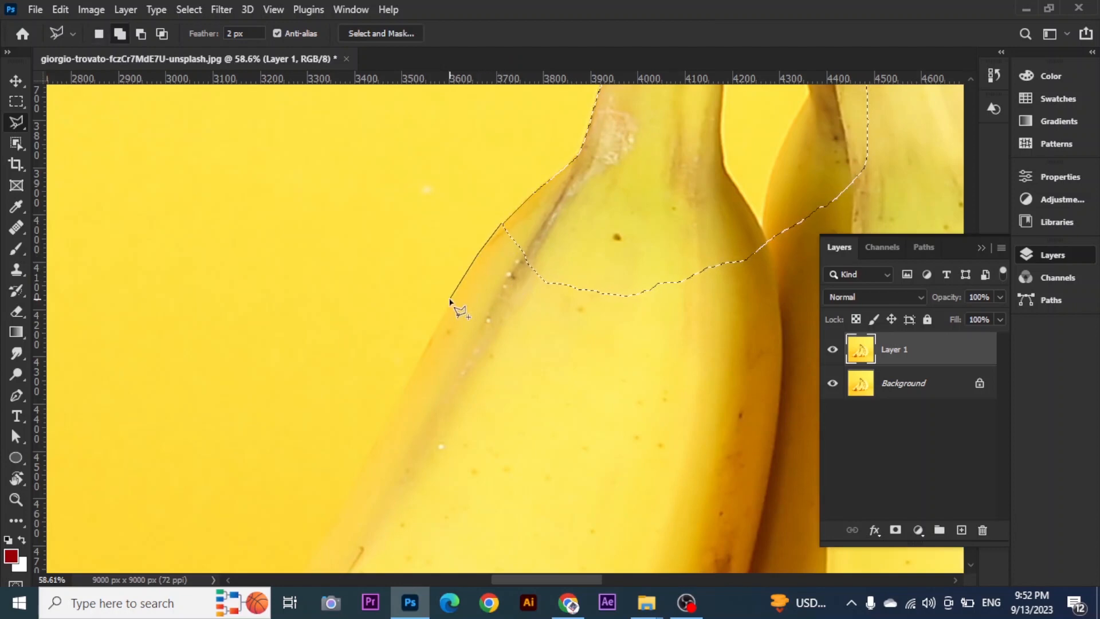
left_click_drag(430, 375, 507, 206)
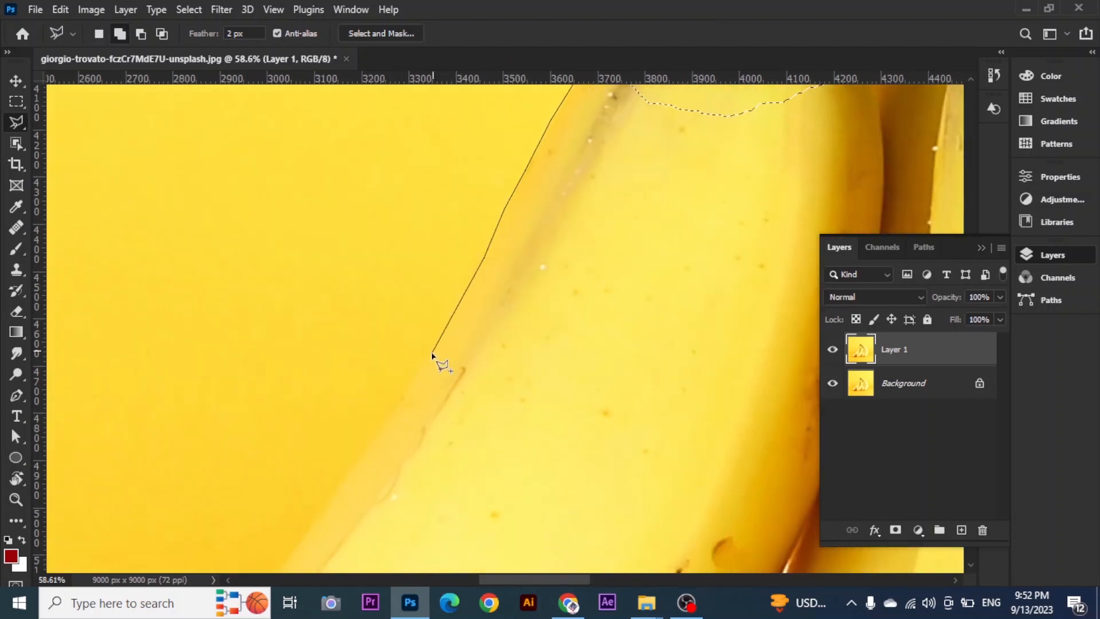
left_click(392, 419)
mouse_move(419, 459)
left_mouse_down()
mouse_move(476, 405)
mouse_move(520, 291)
left_mouse_up()
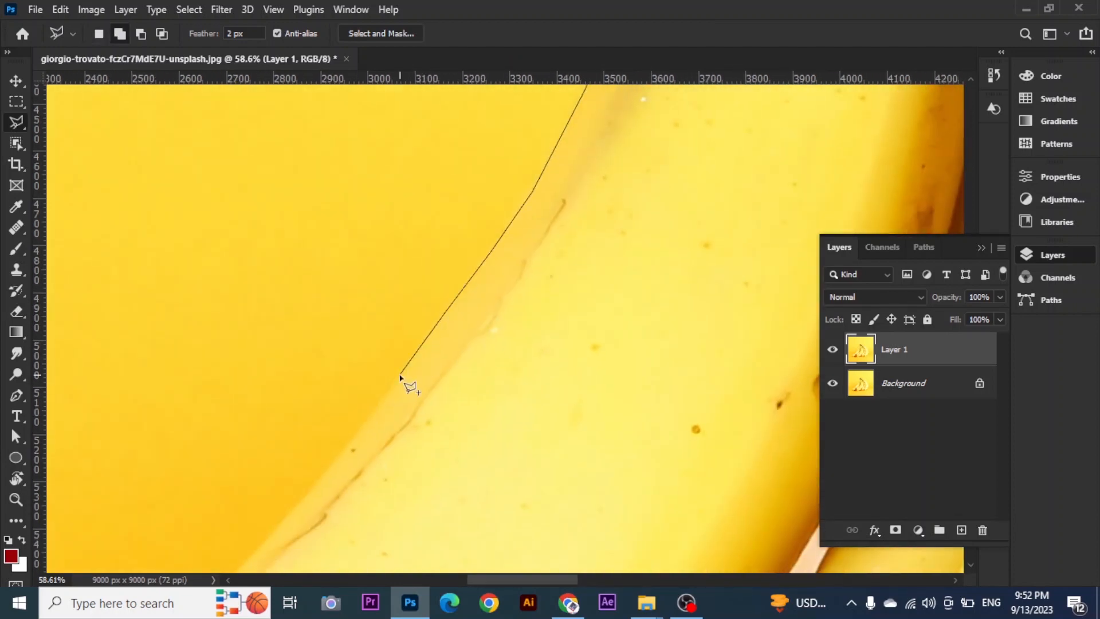
left_click_drag(334, 467, 451, 321)
left_click_drag(358, 458, 510, 278)
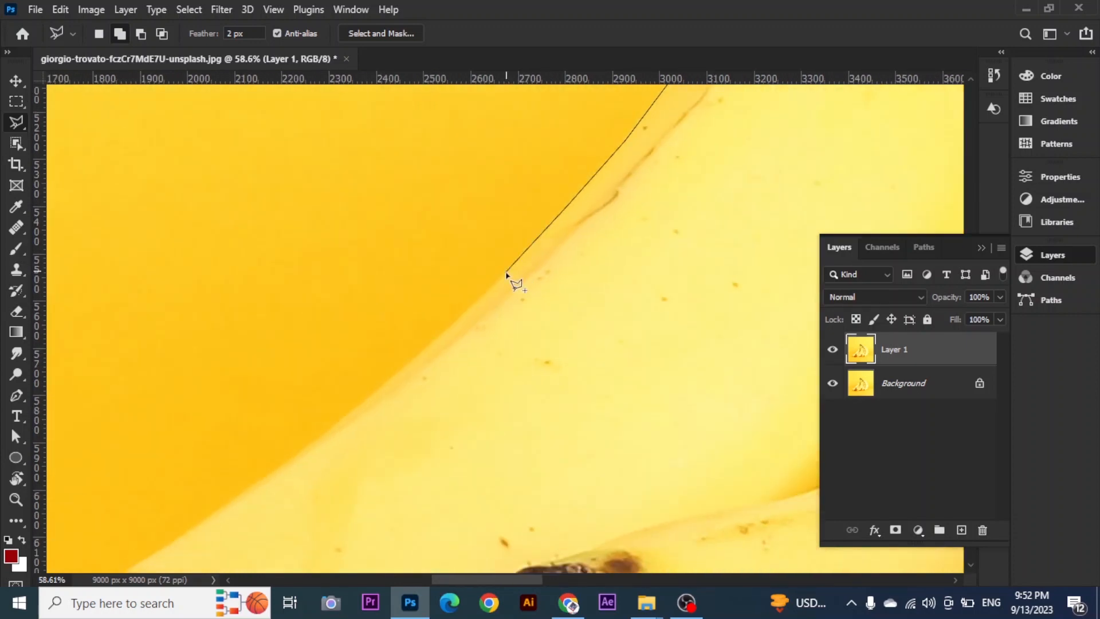
left_click_drag(462, 358, 566, 230)
double_click(533, 215)
Extend the selection with the Magnetic Lasso along the left banana's upper edge until just above its dark tip.
left_click_drag(485, 291, 543, 207)
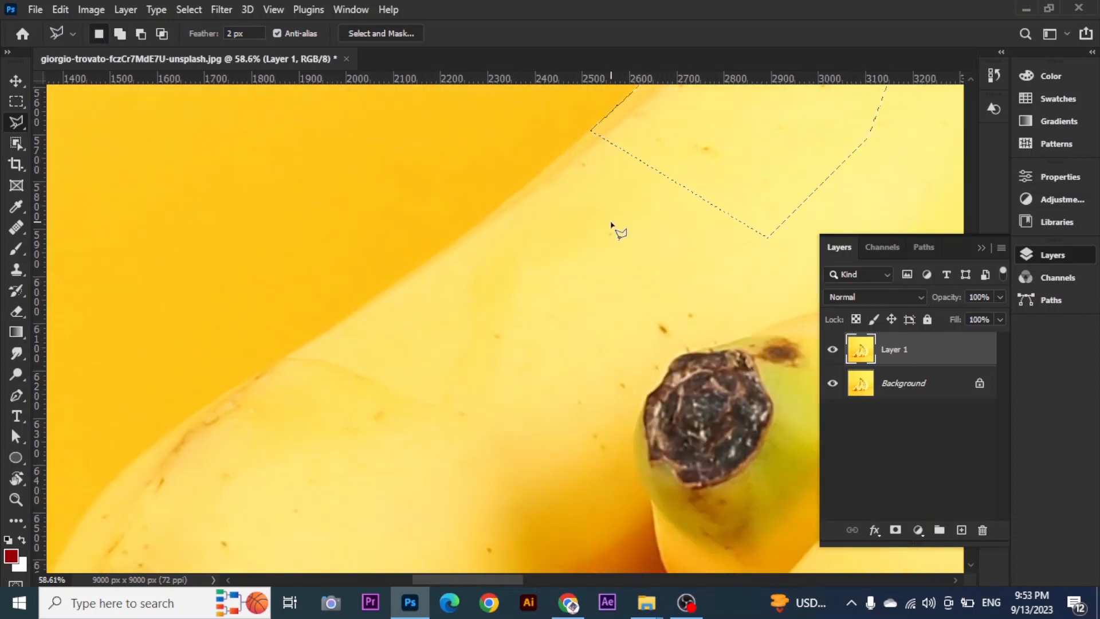
key("shift+l")
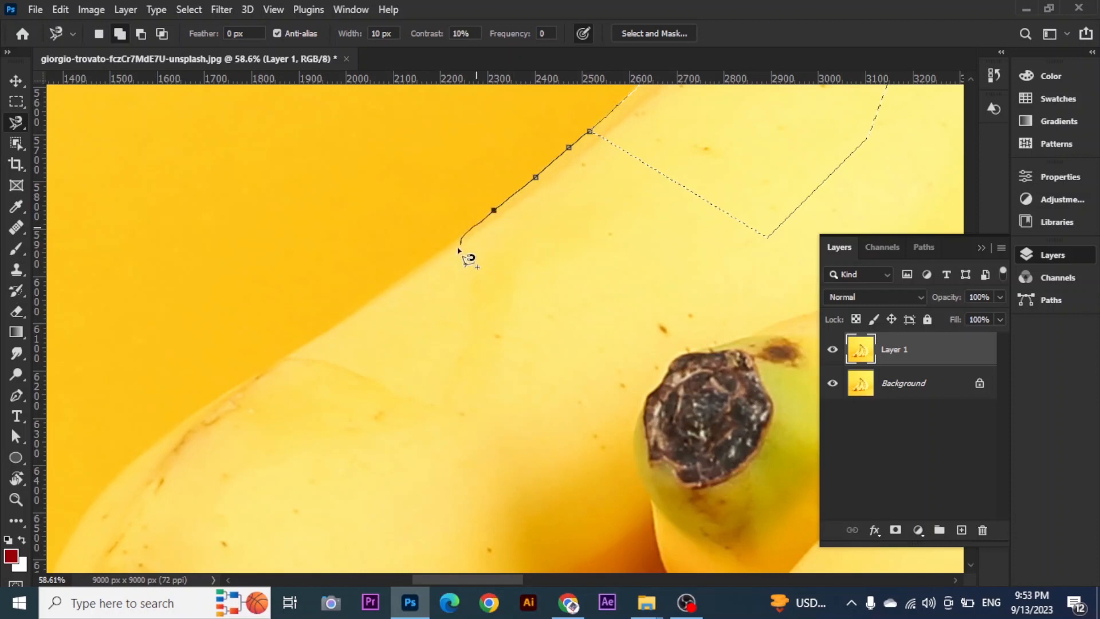
left_click_drag(172, 438, 372, 272)
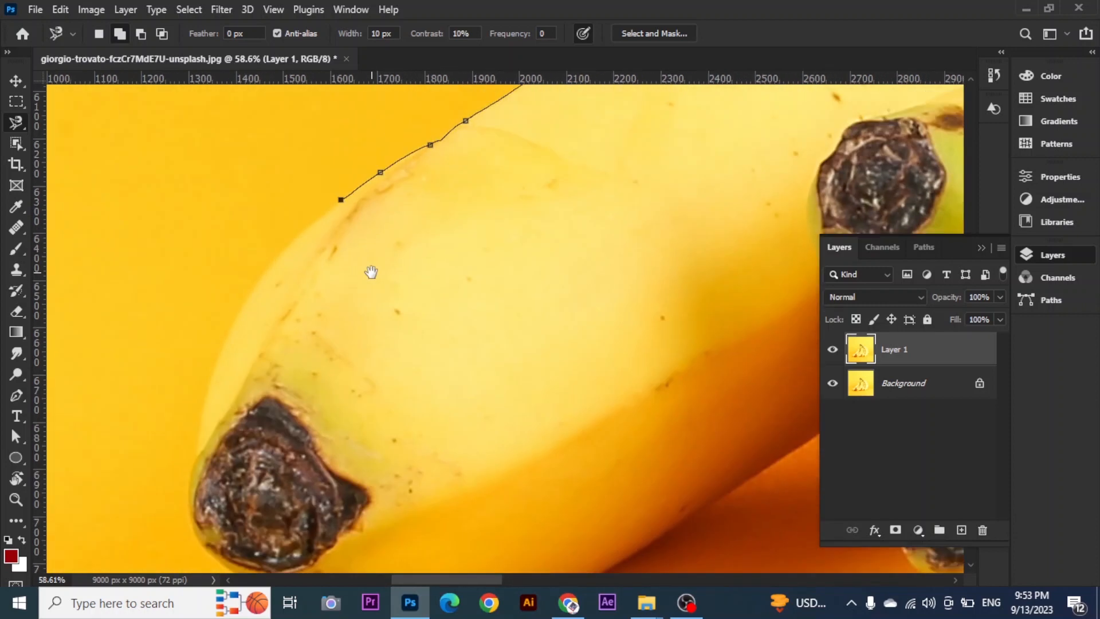
double_click(749, 150)
Add the left banana's dark tip to the selection with a Polygonal Lasso outline around its outer edge and underside.
mouse_move(727, 119)
left_mouse_down()
mouse_move(530, 437)
mouse_move(817, 124)
left_mouse_up()
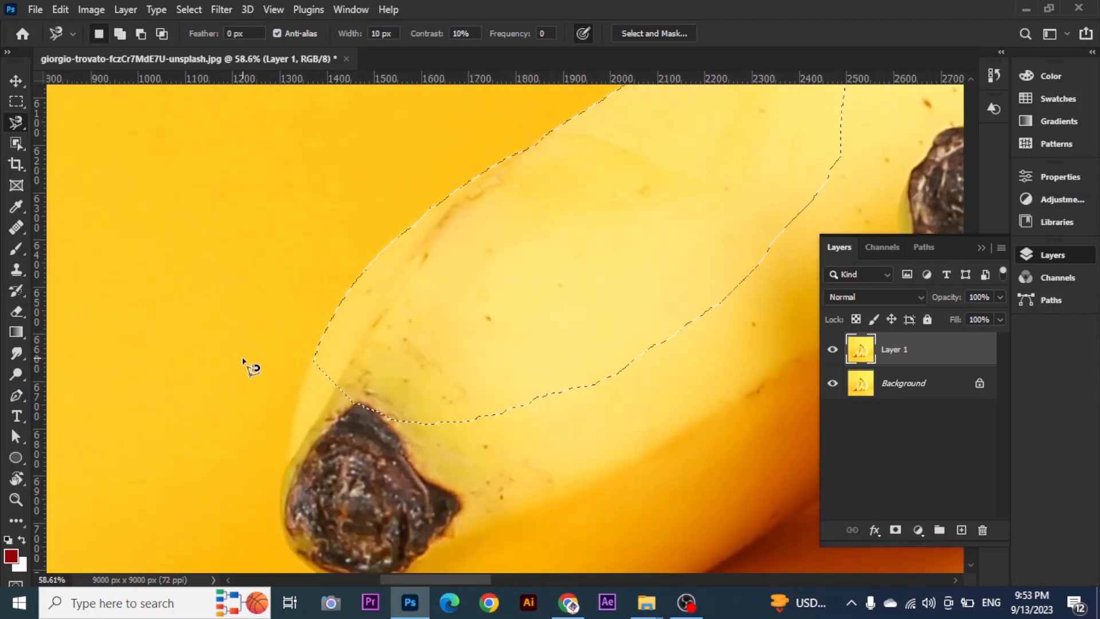
key("shift+l")
key("shift+l")
left_click(313, 360)
left_click(299, 399)
left_click(288, 444)
left_click(287, 467)
left_click_drag(288, 481, 368, 311)
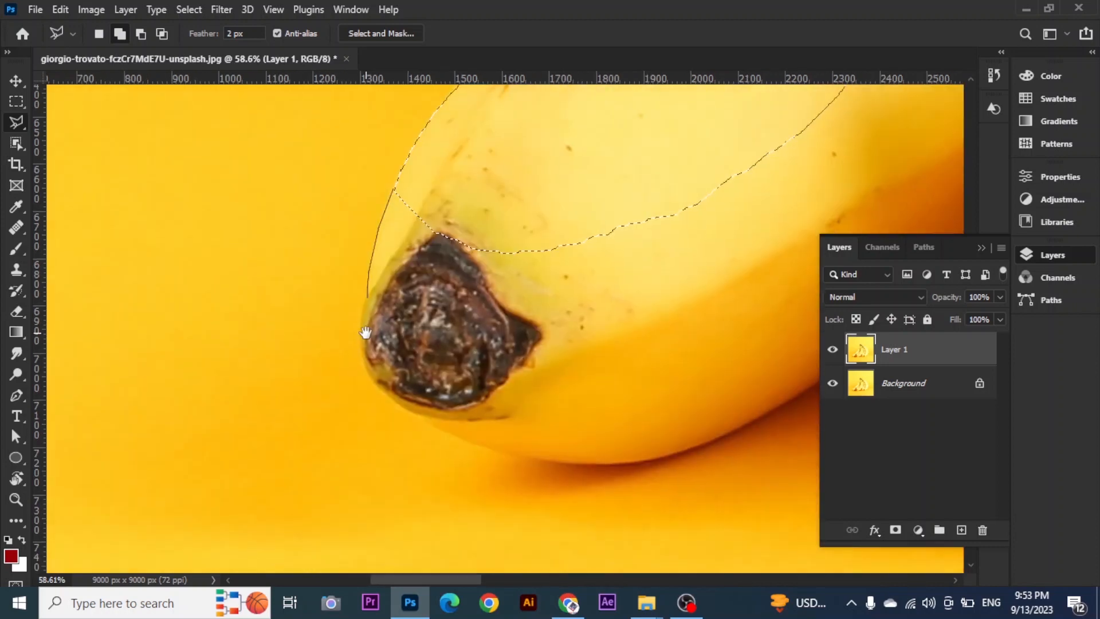
left_click(361, 311)
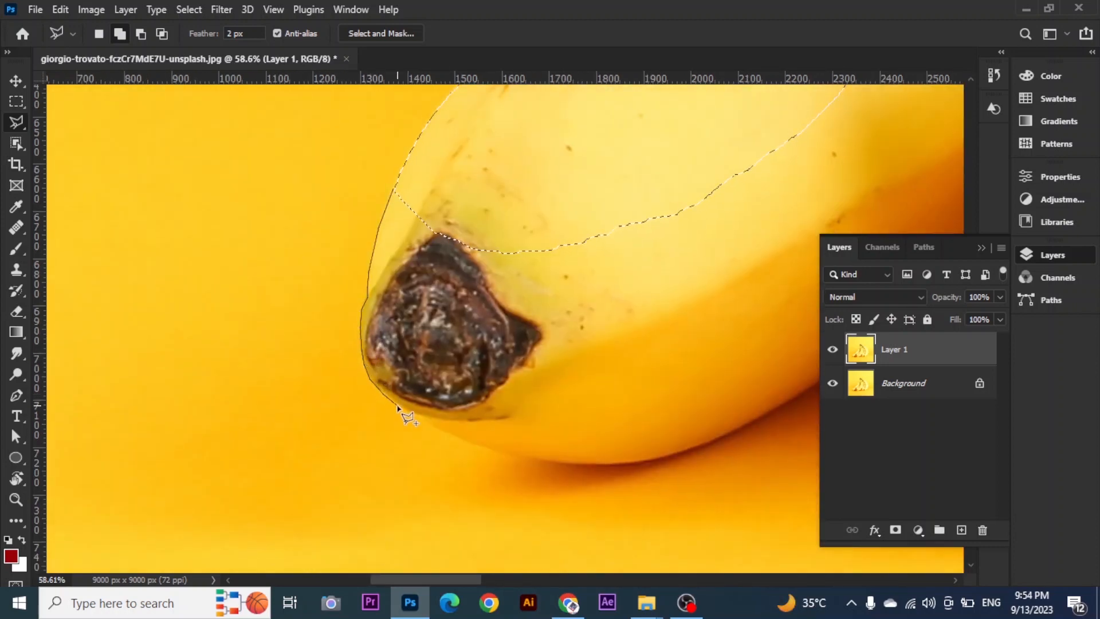
left_click_drag(462, 437, 342, 319)
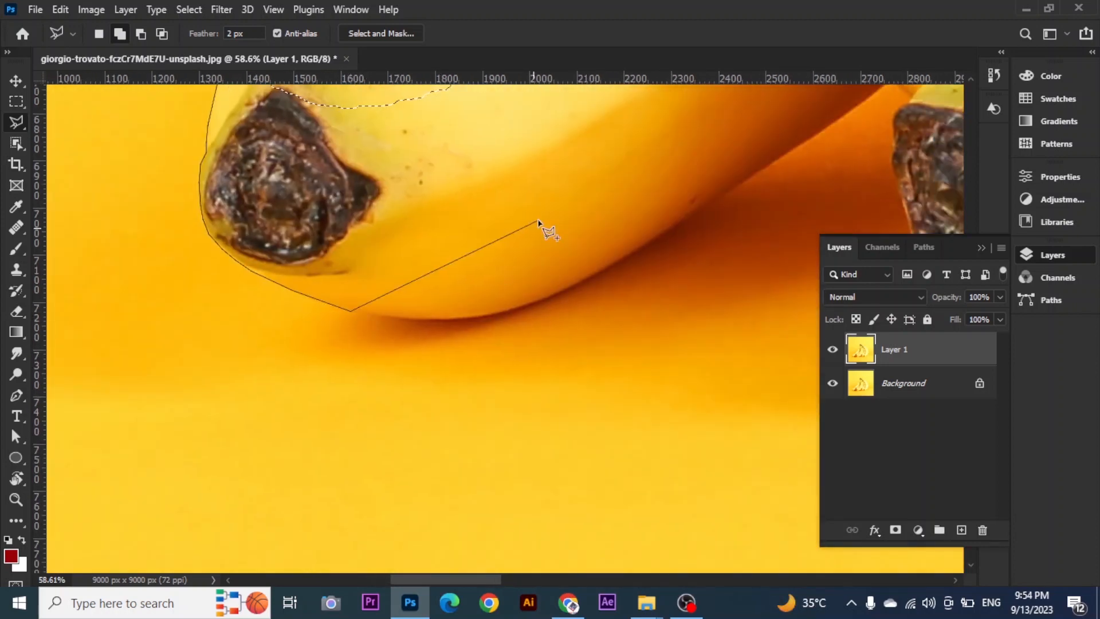
double_click(538, 221)
Add the left banana's underside to the selection with the Magnetic Lasso, tracing as far as the neighbouring banana.
left_click_drag(519, 229, 308, 262)
scroll(136, 356, "up", 3)
key("shift+l")
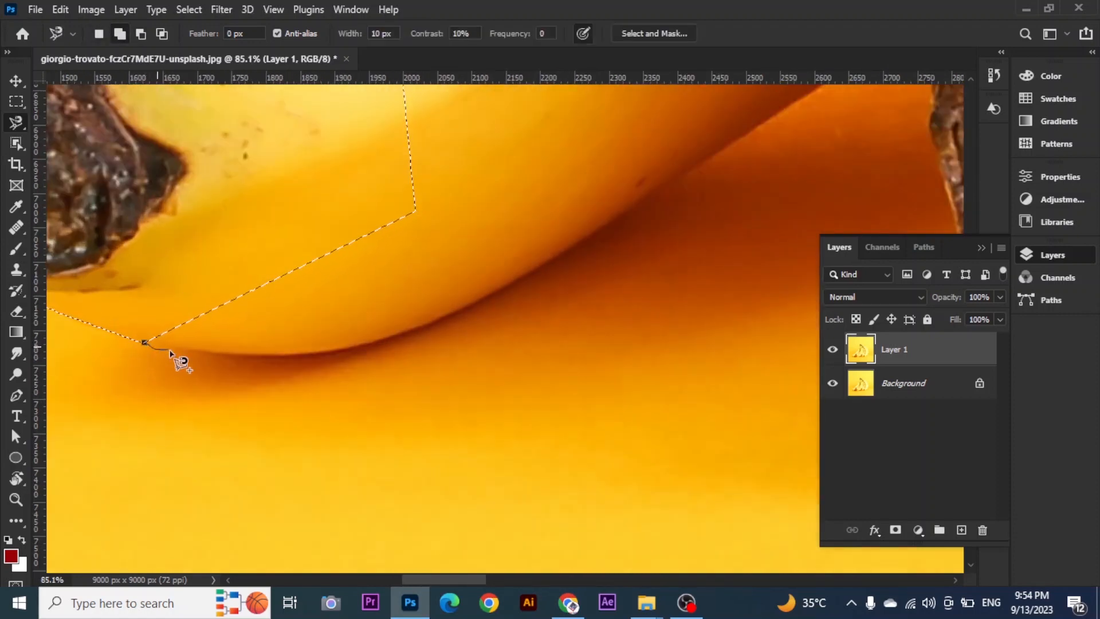
left_click_drag(601, 235, 449, 327)
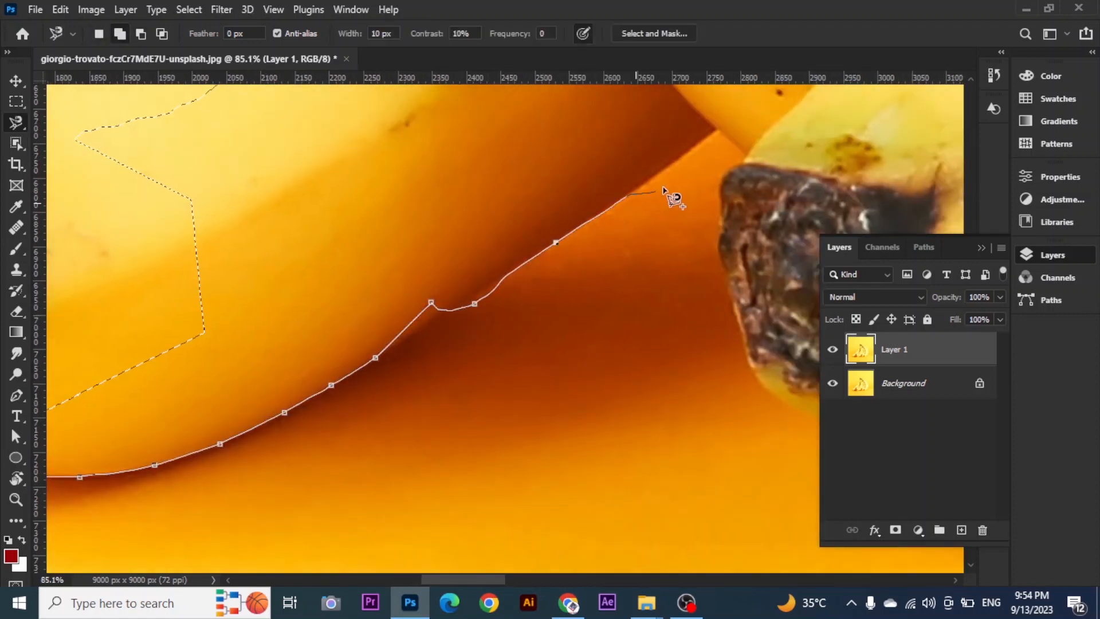
double_click(316, 188)
Fill the notch in the selection along the left banana's underside with a Polygonal Lasso addition.
key("shift+l")
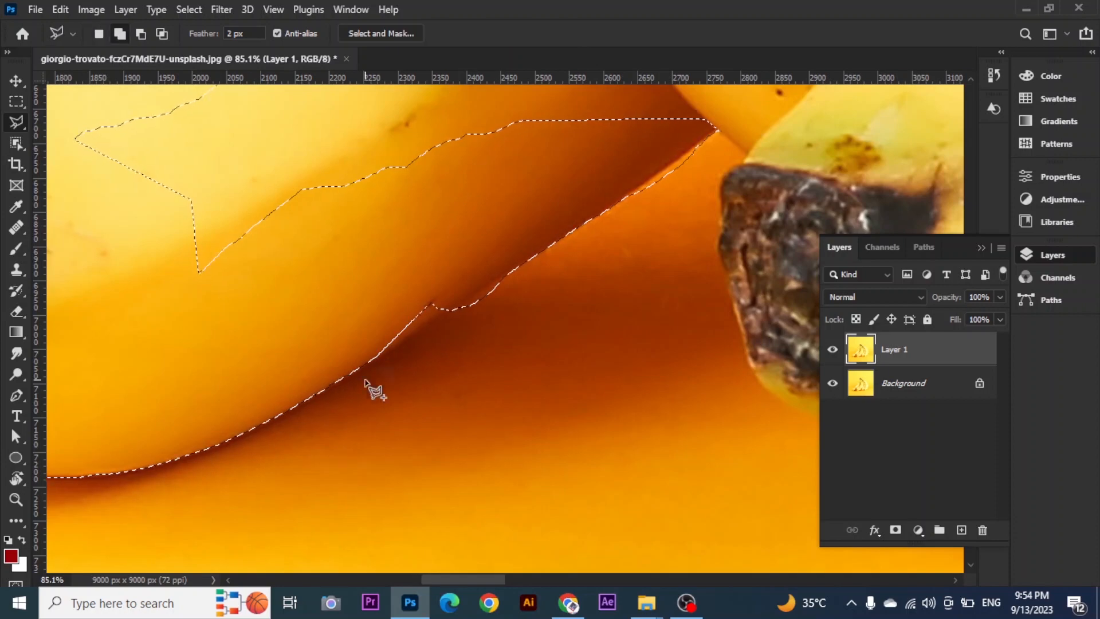
left_click(372, 360)
left_click(475, 300)
left_click(520, 264)
double_click(542, 194)
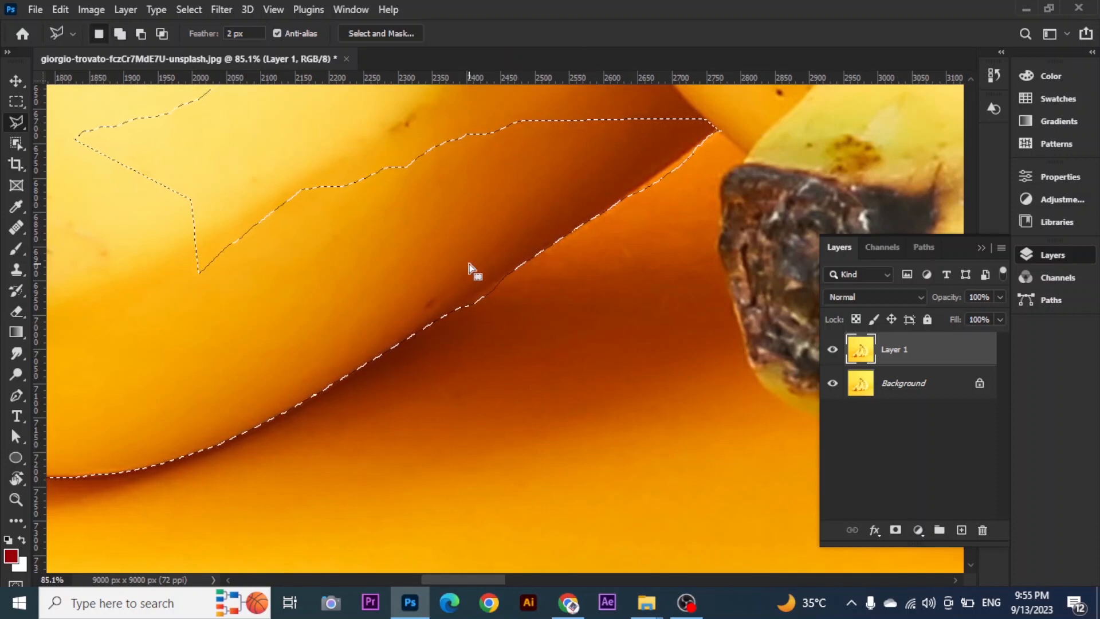
Subtract the background slivers beneath the left banana's lower edge from the selection with the Polygonal Lasso.
left_click(461, 309, "alt")
left_click(512, 269)
double_click(509, 322)
left_click_drag(592, 261, 347, 397)
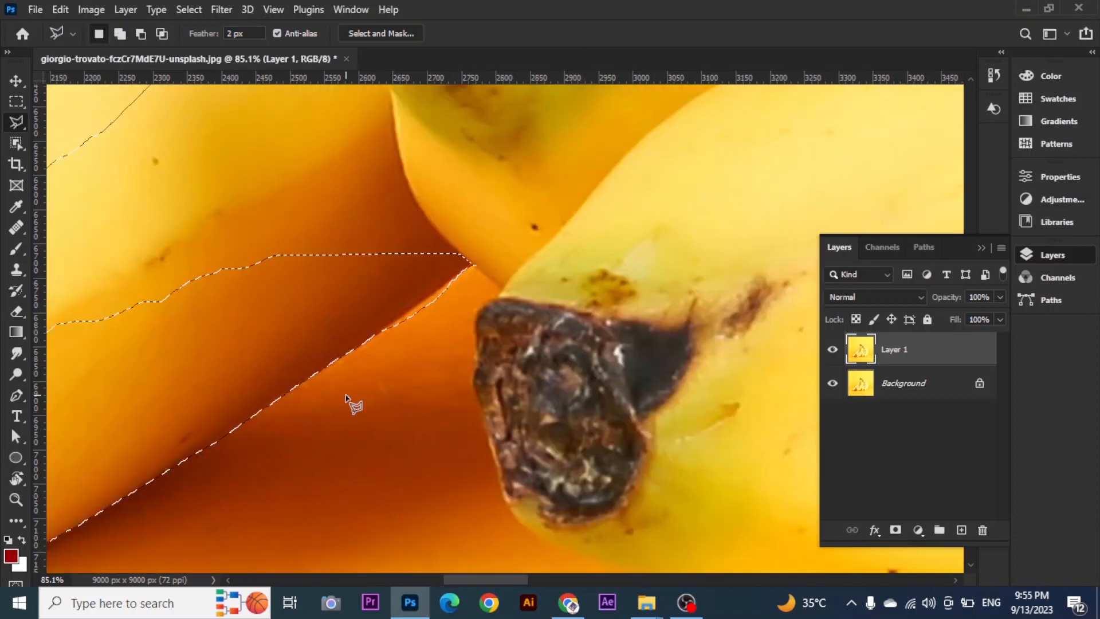
left_click(381, 331, "alt")
left_click(474, 266)
double_click(374, 424)
Start an additive Polygonal Lasso outline around the dark tip of the next banana at the bottom of the bunch.
left_click_drag(477, 267, 418, 310)
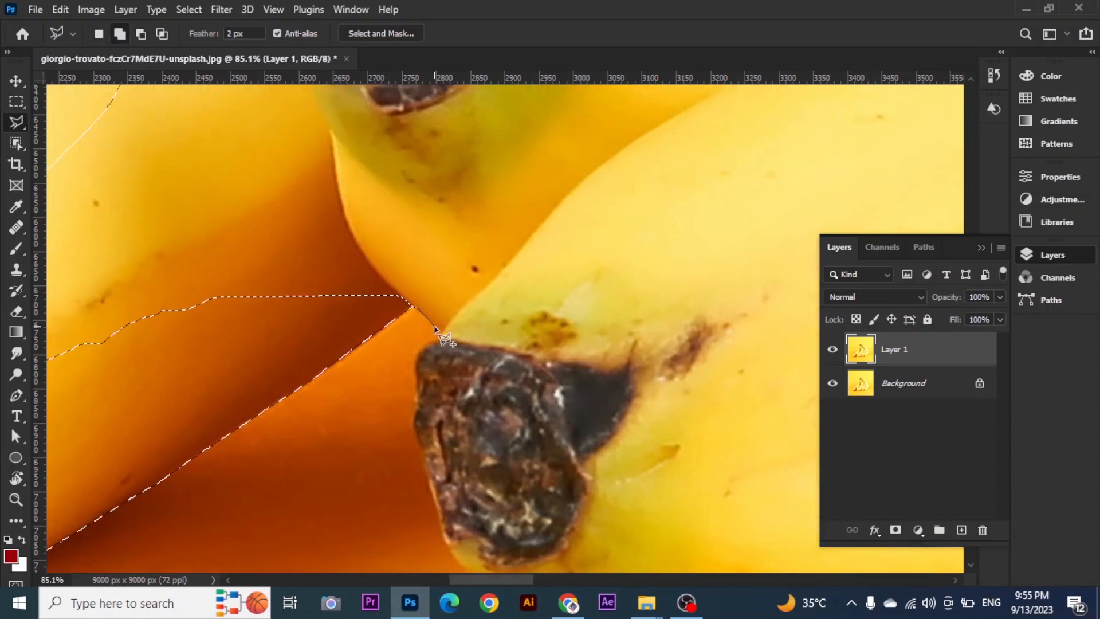
left_click(439, 336)
left_click(416, 350)
left_click(413, 384)
left_click(411, 431)
left_click_drag(429, 487, 392, 331)
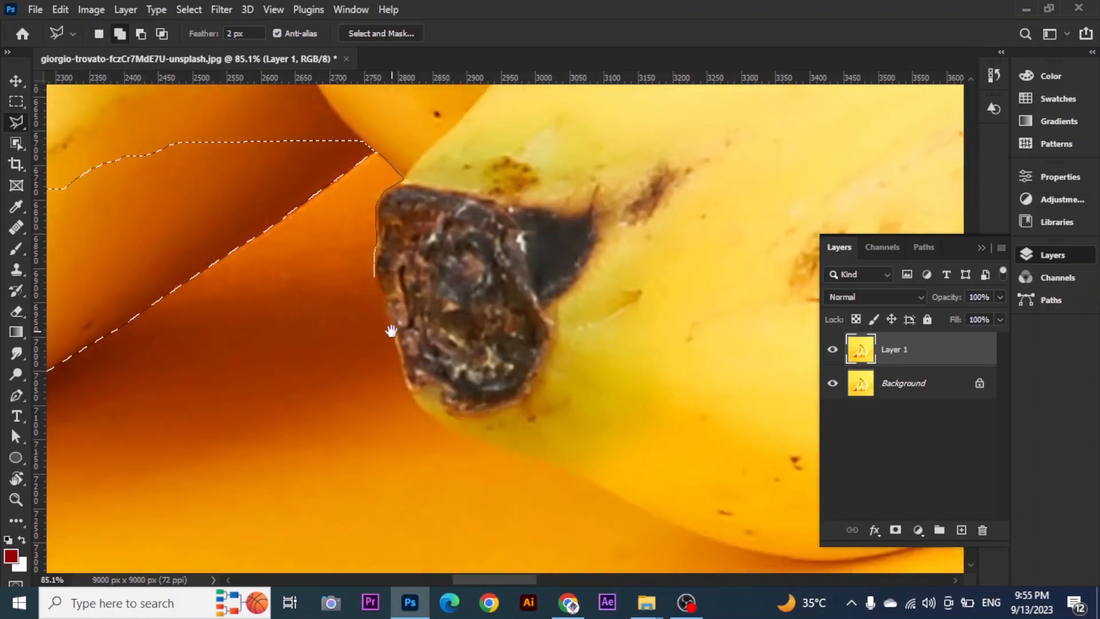
left_click(416, 402)
left_click(427, 413)
left_click(457, 424)
Continue the outline along that banana's underside, close it inside the fruit, and add the adjoining section at its lowest point.
left_click_drag(491, 422, 316, 223)
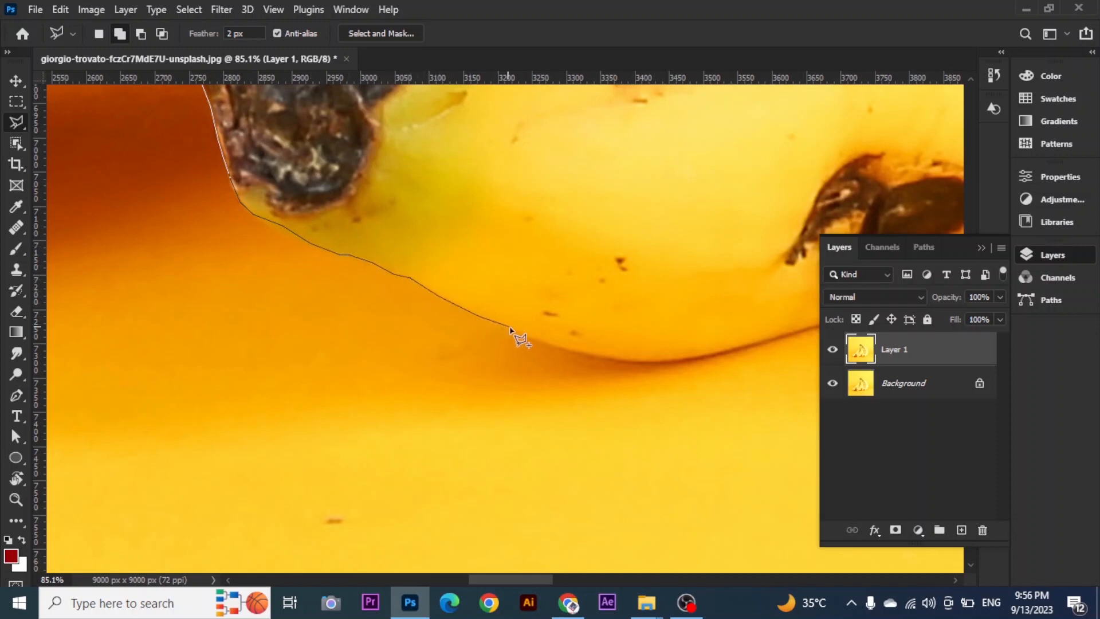
left_click(535, 336)
left_click(632, 196)
left_click_drag(577, 177, 658, 338)
double_click(597, 174)
mouse_move(608, 277)
left_mouse_down()
mouse_move(500, 270)
mouse_move(279, 123)
left_mouse_up()
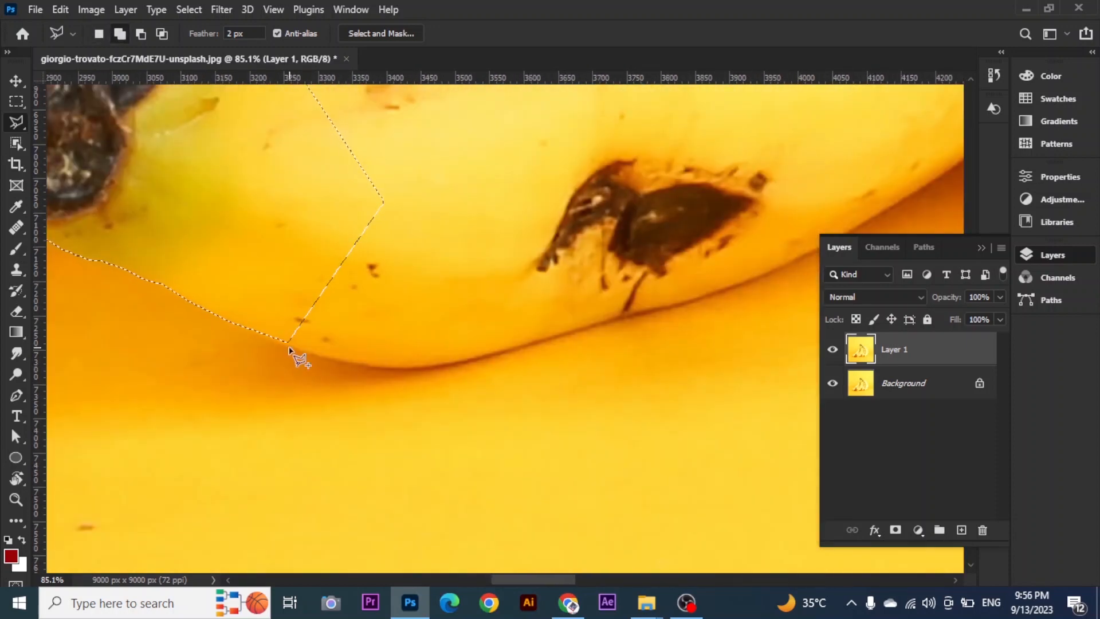
double_click(399, 370)
Add the bottom edges of the middle bananas to the selection with the Magnetic Lasso, tracing past the gaps and the rightmost dark tip.
key("shift+l")
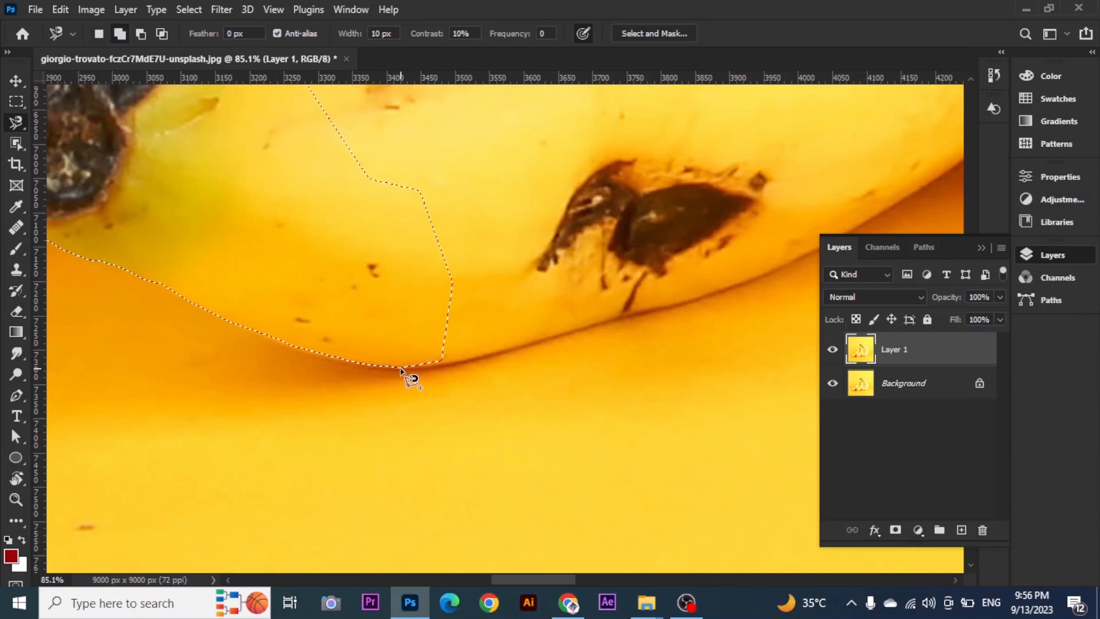
left_click(400, 367)
left_click_drag(600, 324, 252, 401)
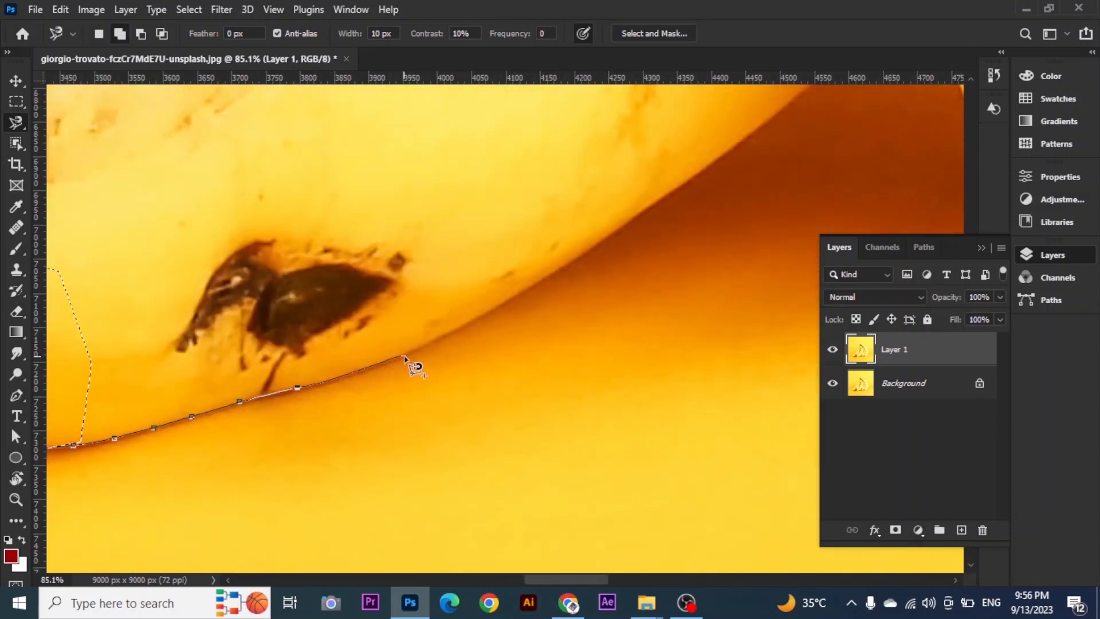
left_click_drag(415, 368, 153, 345)
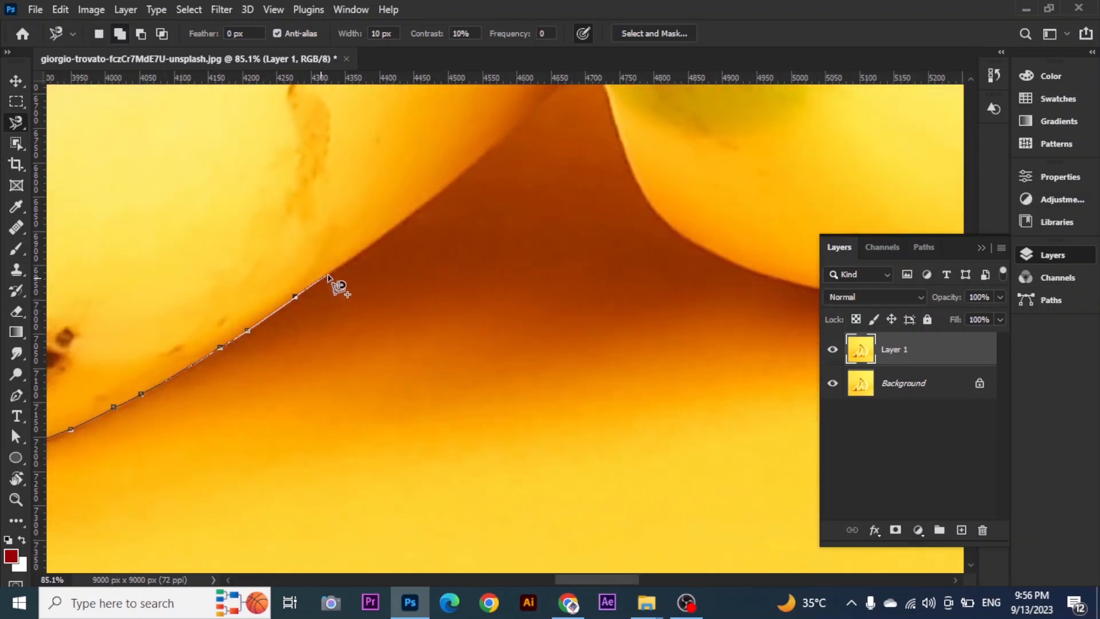
left_click_drag(329, 276, 230, 380)
left_click_drag(360, 281, 292, 325)
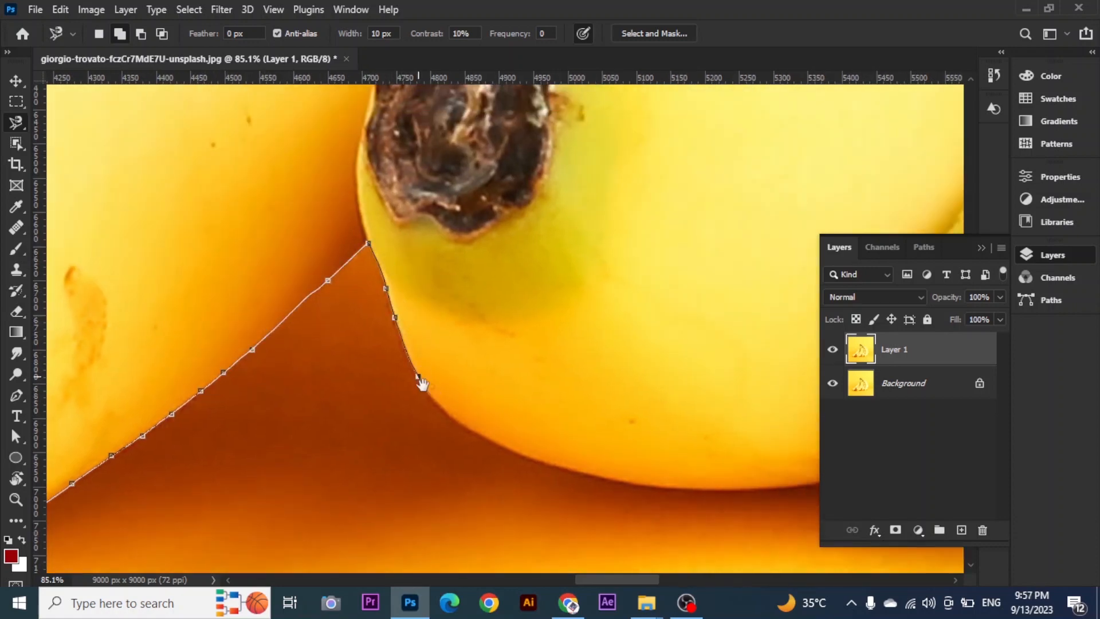
left_click_drag(423, 384, 181, 267)
left_click_drag(314, 354, 202, 323)
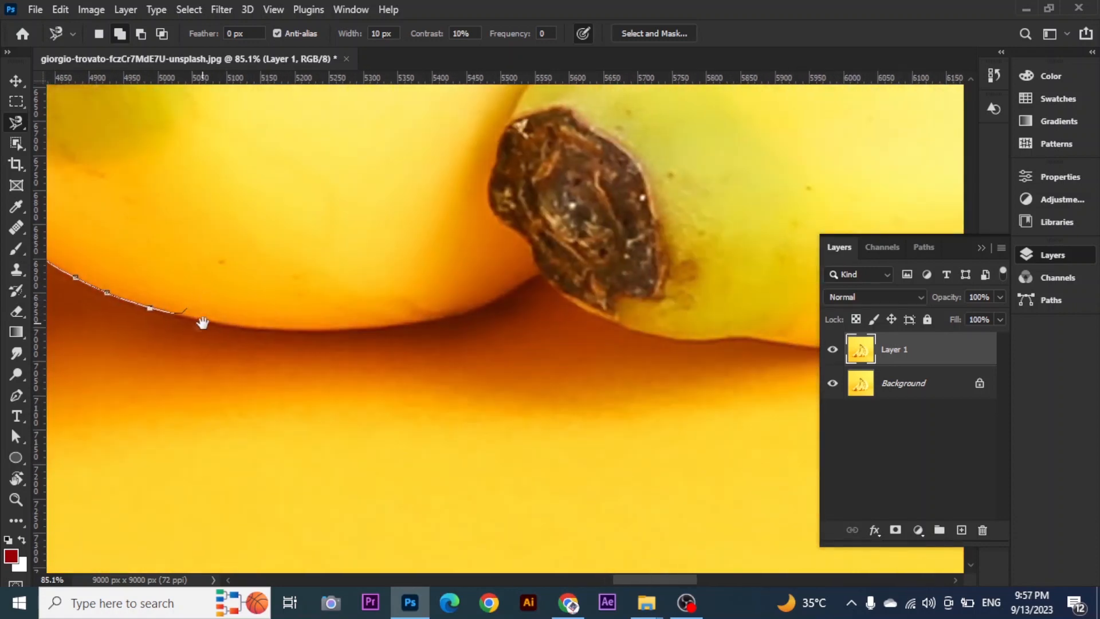
left_click_drag(449, 304, 267, 292)
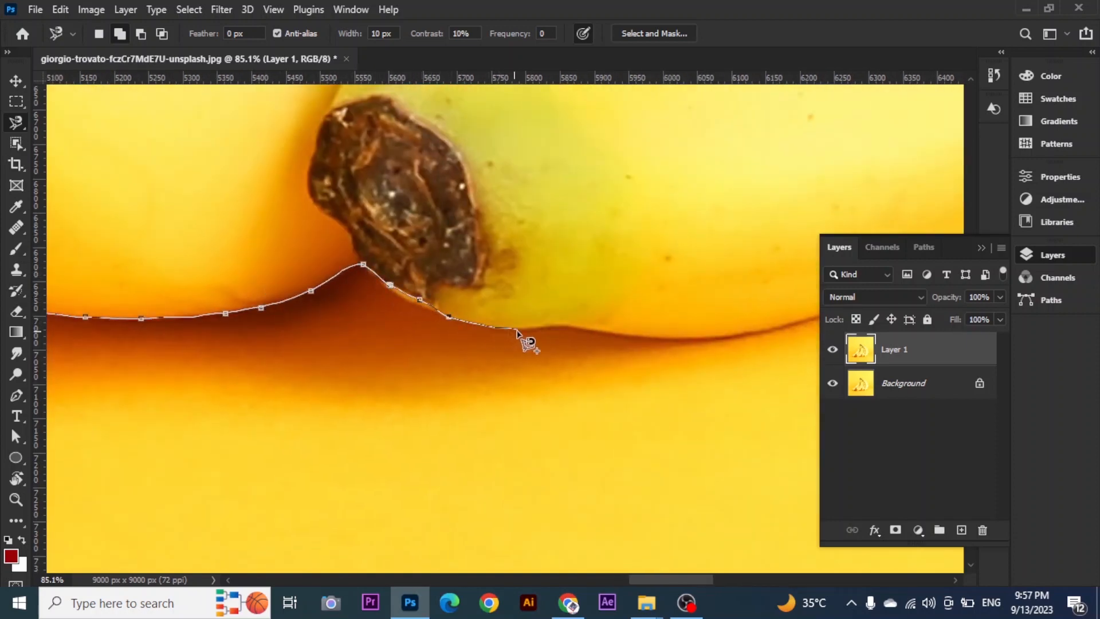
double_click(579, 187)
Extend the selection along the rightmost banana's underside with the Magnetic Lasso and close the section inside the fruit.
key("shift+l")
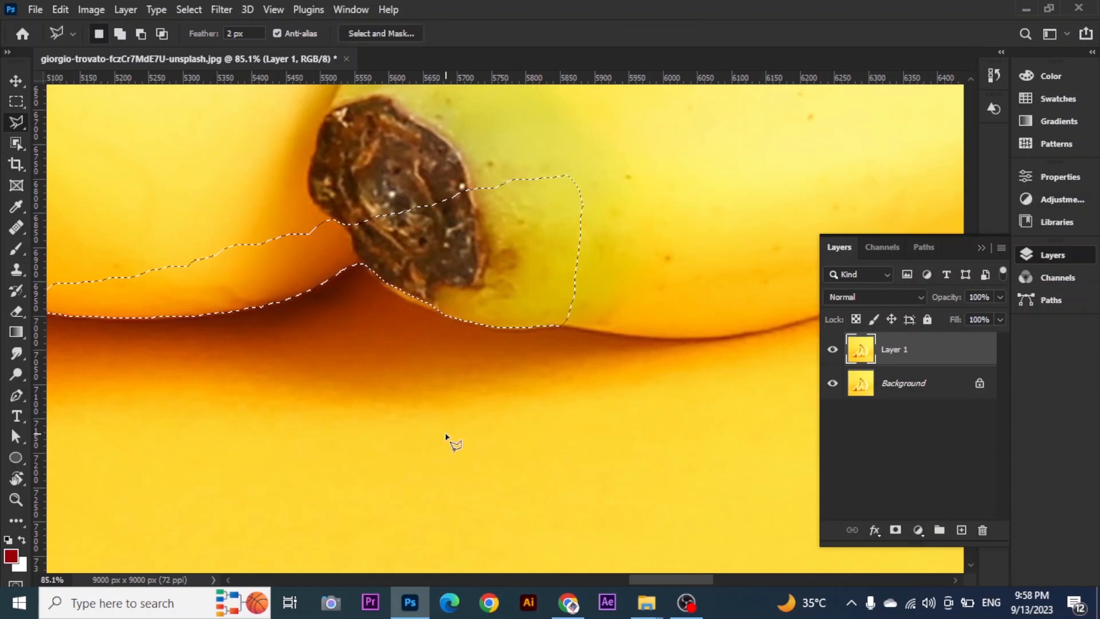
mouse_move(590, 337)
left_mouse_down()
mouse_move(516, 290)
mouse_move(361, 292)
left_mouse_up()
key("shift+l")
left_click(333, 282)
left_click_drag(536, 270, 288, 342)
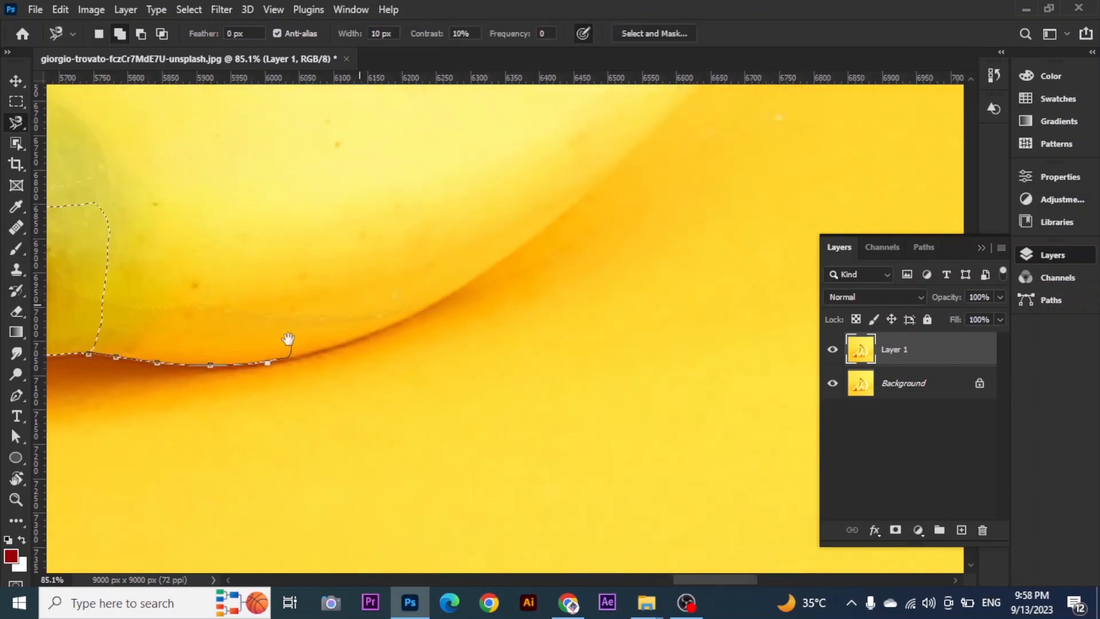
double_click(135, 234)
Add the rightmost banana's lower outer curve to the selection with a Polygonal Lasso outline closed inside the fruit.
left_click_drag(341, 198, 160, 364)
key("shift+l")
key("shift+l")
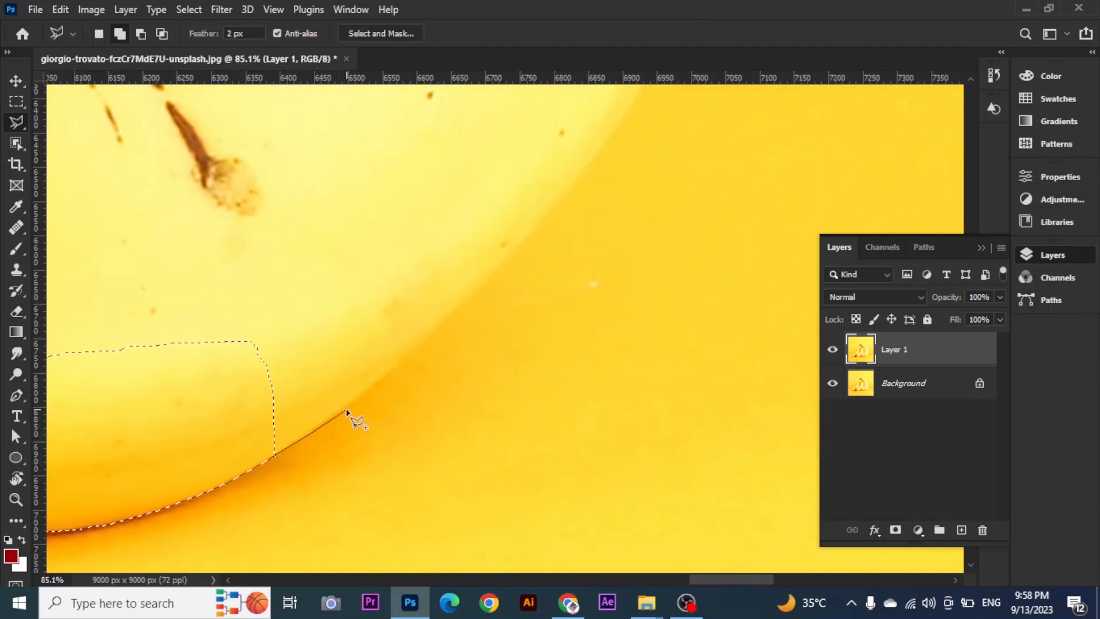
left_click_drag(427, 340, 318, 440)
left_click(465, 270)
left_click_drag(452, 188, 294, 392)
left_click(404, 293)
left_click_drag(441, 192, 421, 338)
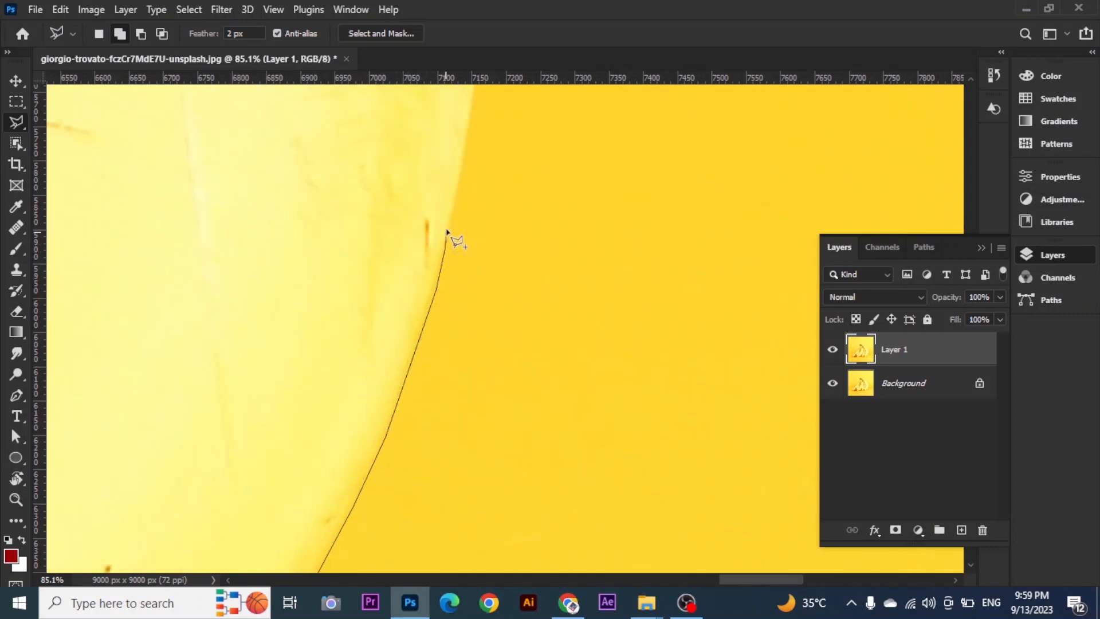
left_click(120, 300)
left_click(154, 446)
left_click_drag(154, 453, 492, 143)
double_click(184, 546)
Add the next stretch of the rightmost banana's outer edge to the selection with the Magnetic Lasso, closing the section inside the fruit.
left_click_drag(401, 160, 177, 534)
left_click_drag(458, 115, 292, 420)
key("shift+l")
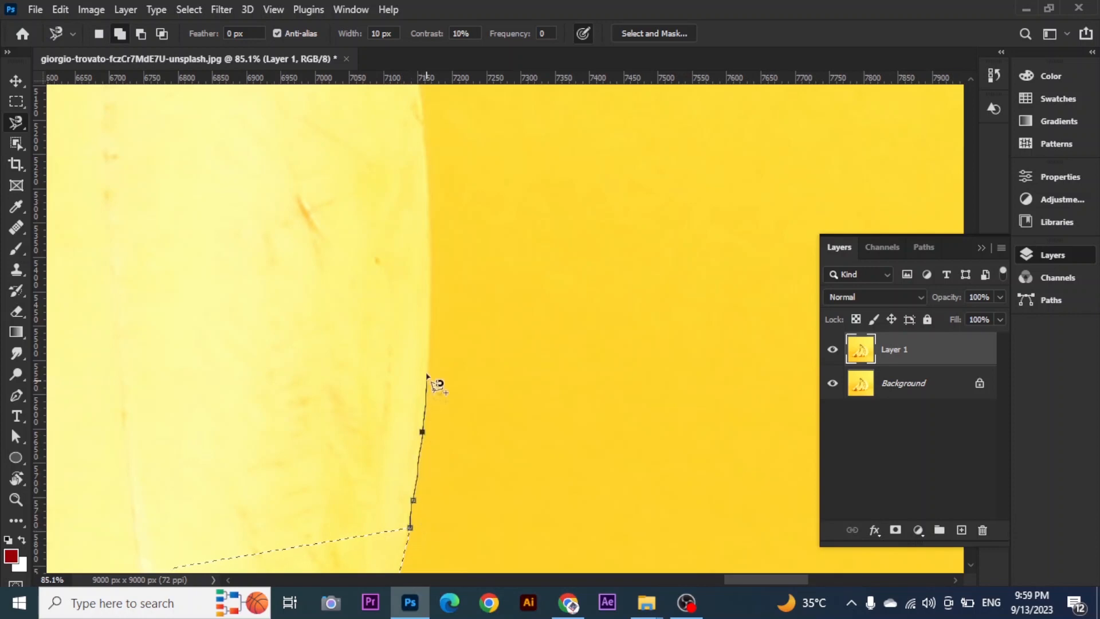
left_click_drag(424, 346, 430, 406)
left_click_drag(426, 244, 491, 371)
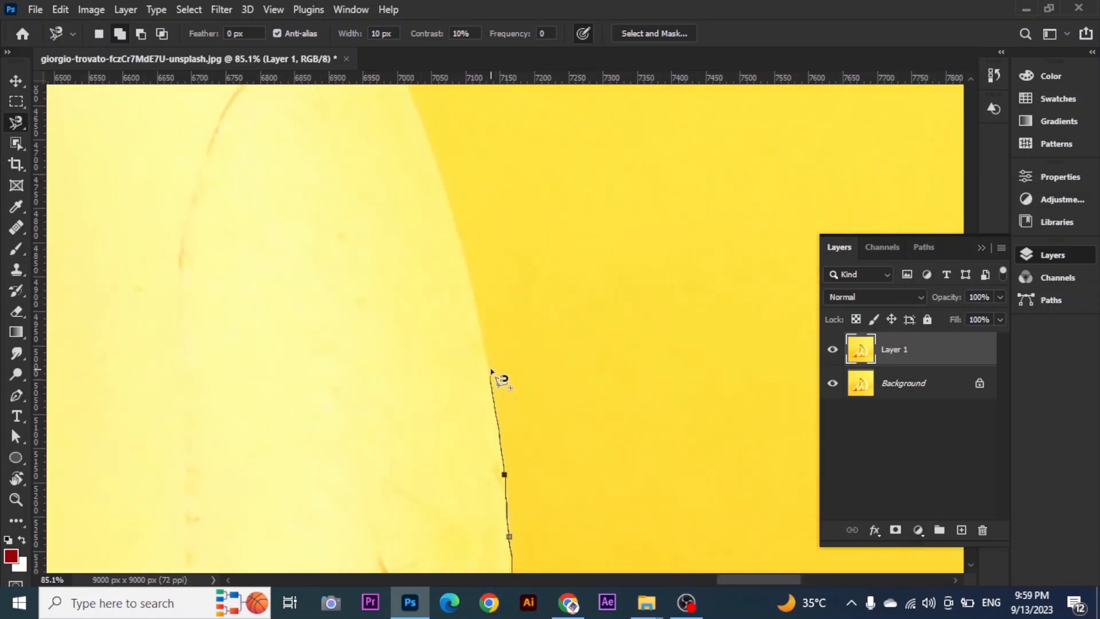
left_click_drag(380, 222, 471, 435)
left_click_drag(368, 521, 376, 115)
left_click_drag(378, 496, 386, 8)
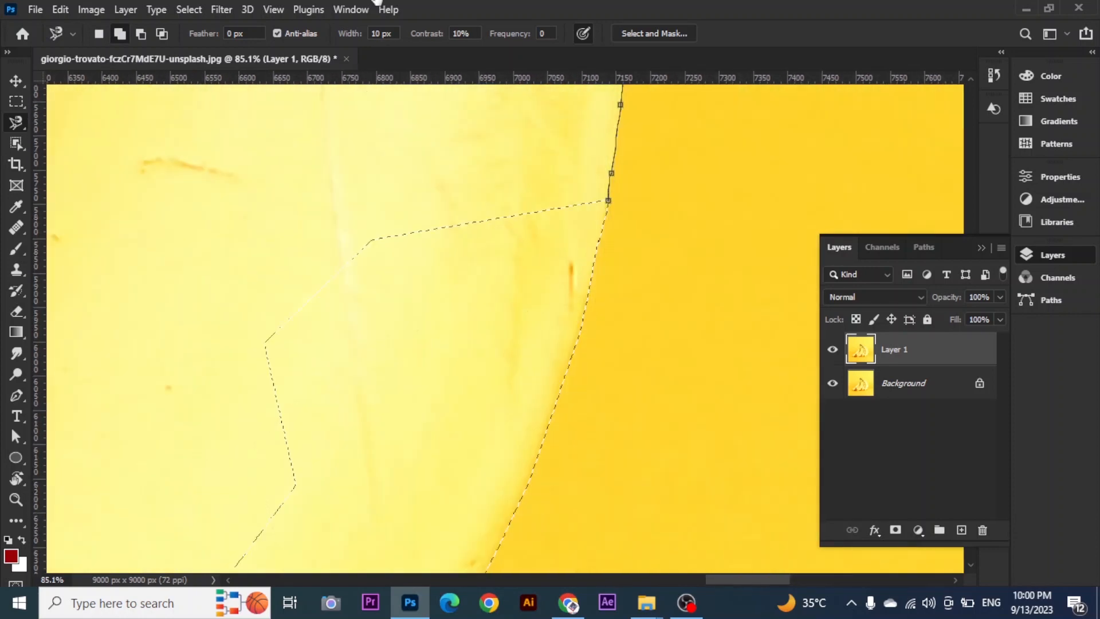
double_click(390, 243)
Start a Polygonal Lasso outline where the selection ends and trace the rightmost banana's outer edge up towards its shoulder.
left_click_drag(458, 137, 456, 393)
left_click_drag(539, 121, 508, 413)
key("shift+l")
key("shift+l")
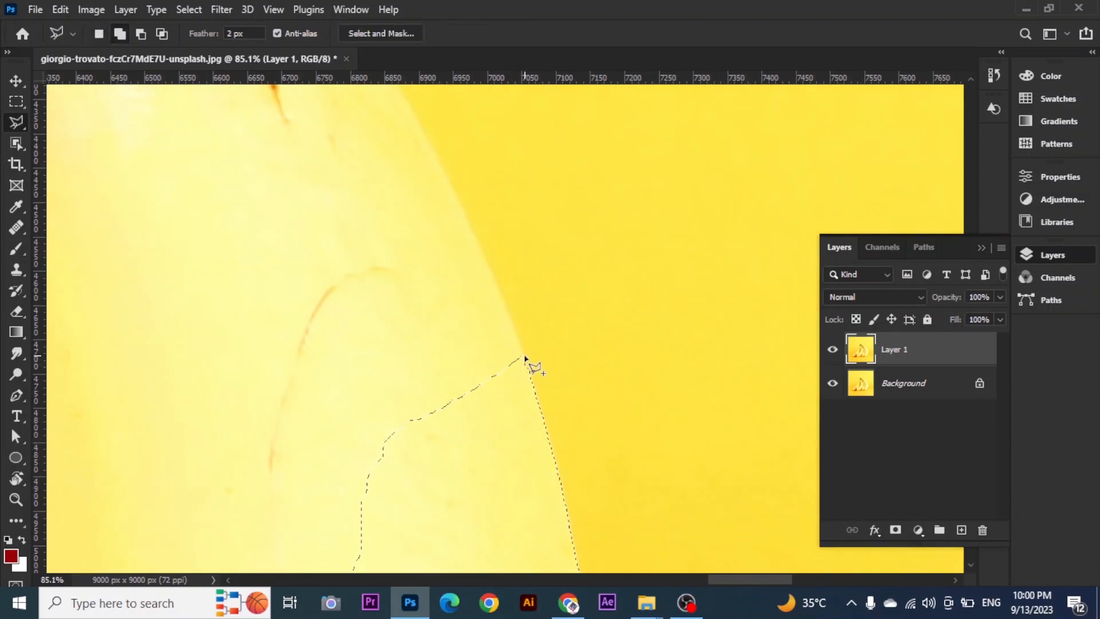
left_click_drag(459, 198, 582, 428)
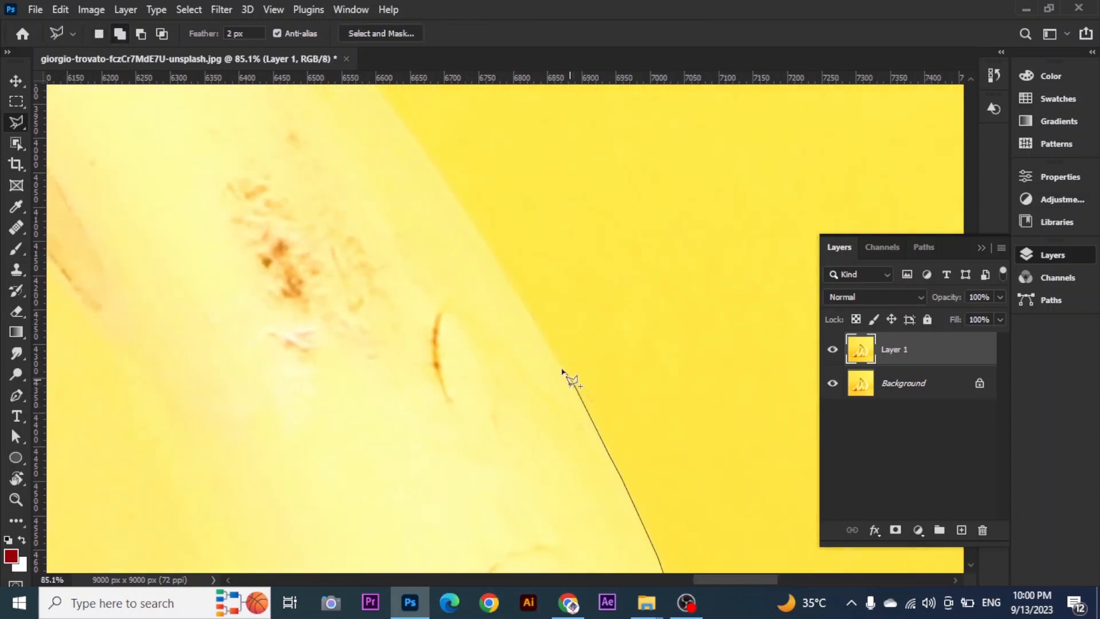
left_click(457, 198)
left_click_drag(466, 249, 588, 433)
left_click(541, 329)
left_click(511, 277)
left_click_drag(453, 268, 628, 488)
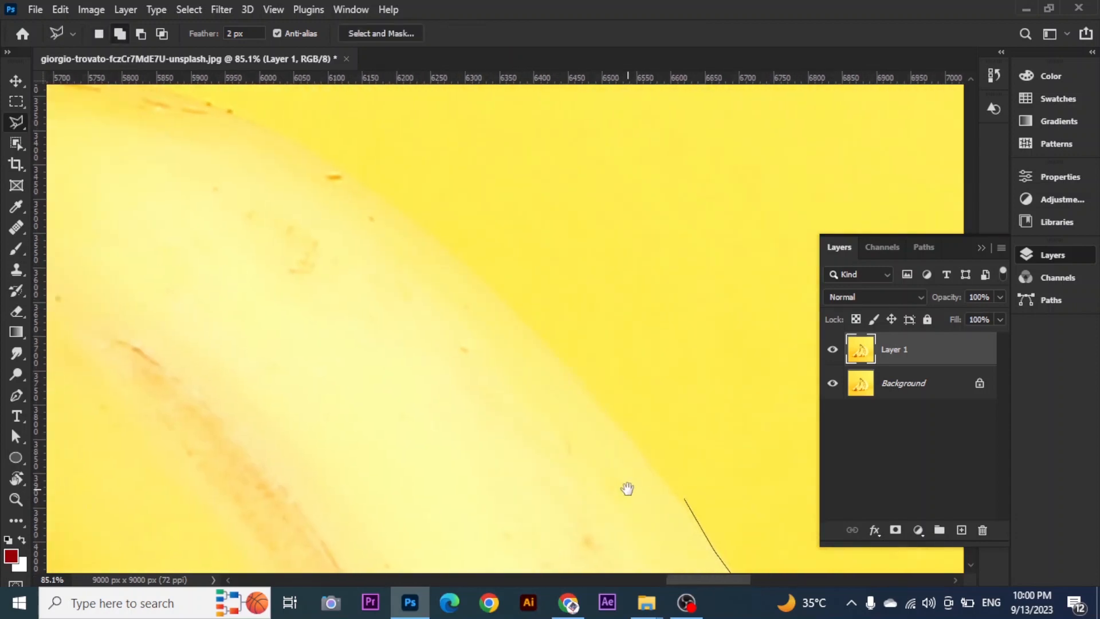
Continue the outline over the rightmost banana's shoulder and along its stem to the crown, and finish that section.
left_click(523, 322)
left_click_drag(460, 278, 572, 409)
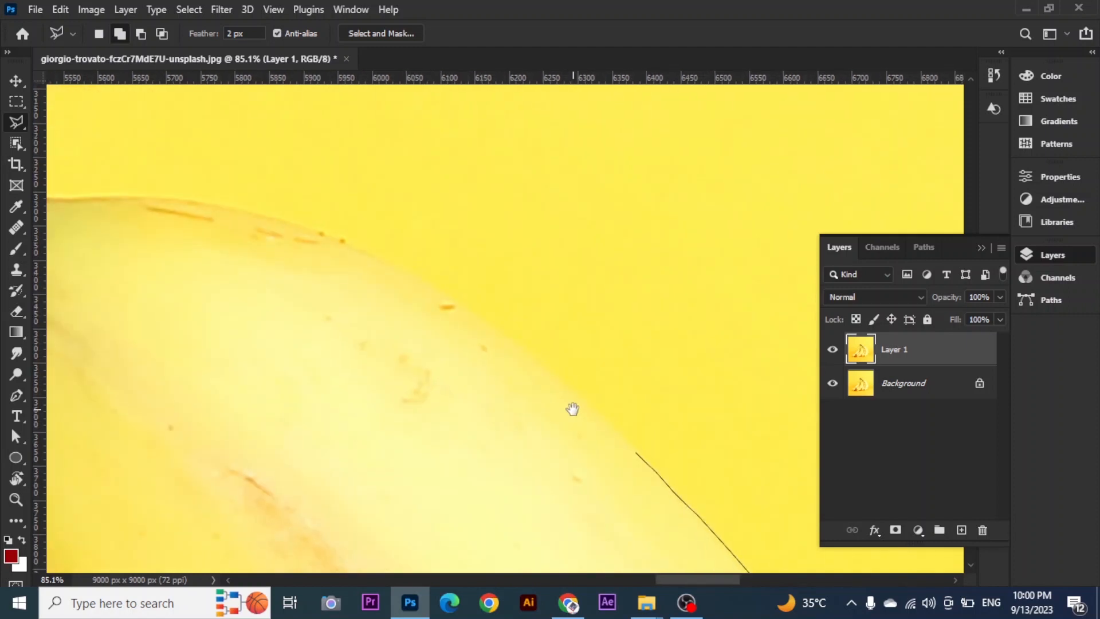
left_click(506, 337)
left_click_drag(363, 266, 515, 367)
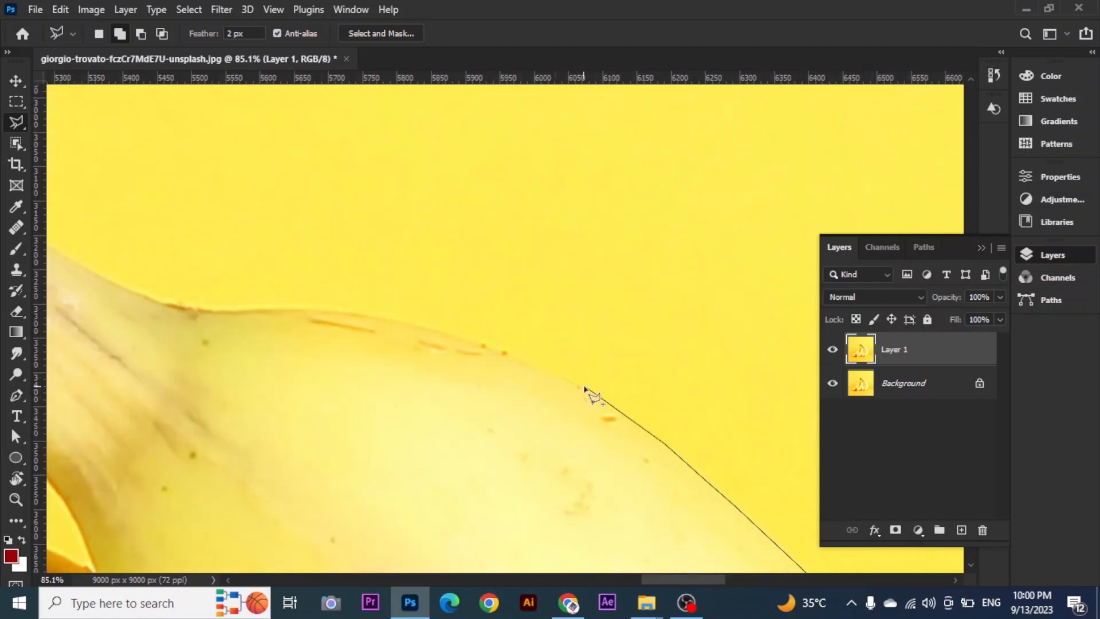
left_click(386, 318)
left_click_drag(343, 325, 644, 342)
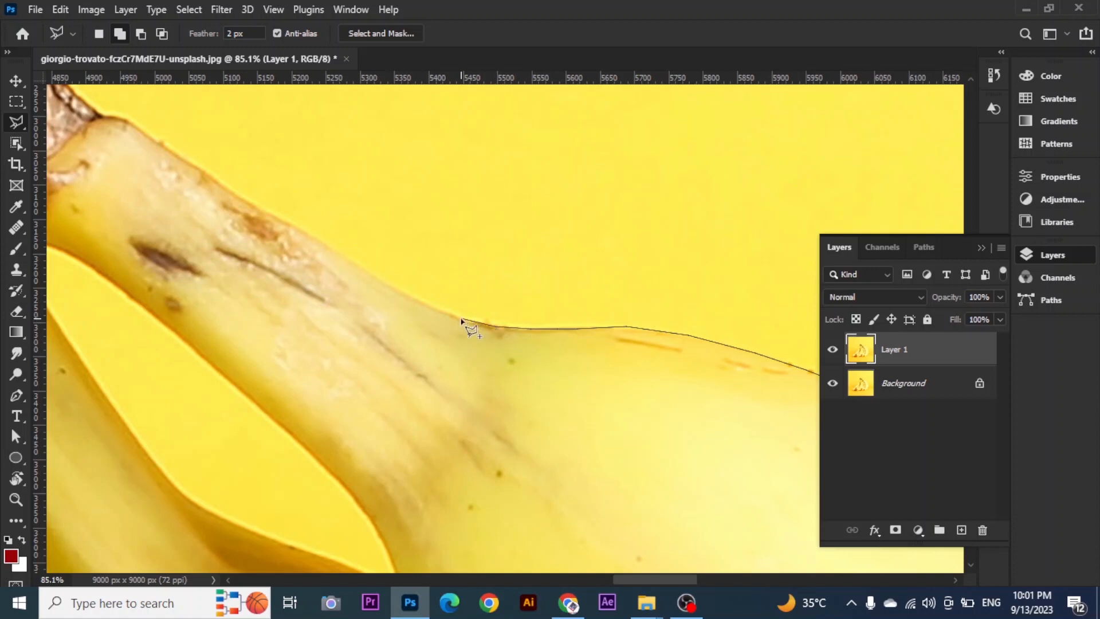
left_click(462, 320)
left_click_drag(372, 278, 545, 370)
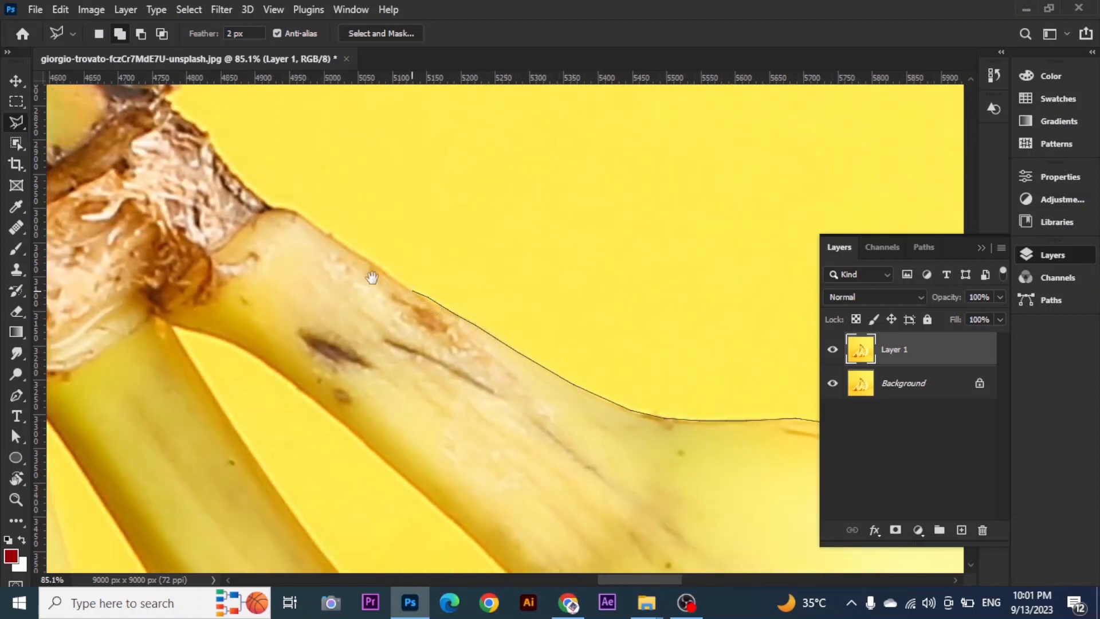
left_click_drag(372, 277, 504, 352)
left_click(400, 281)
left_click_drag(361, 245, 581, 397)
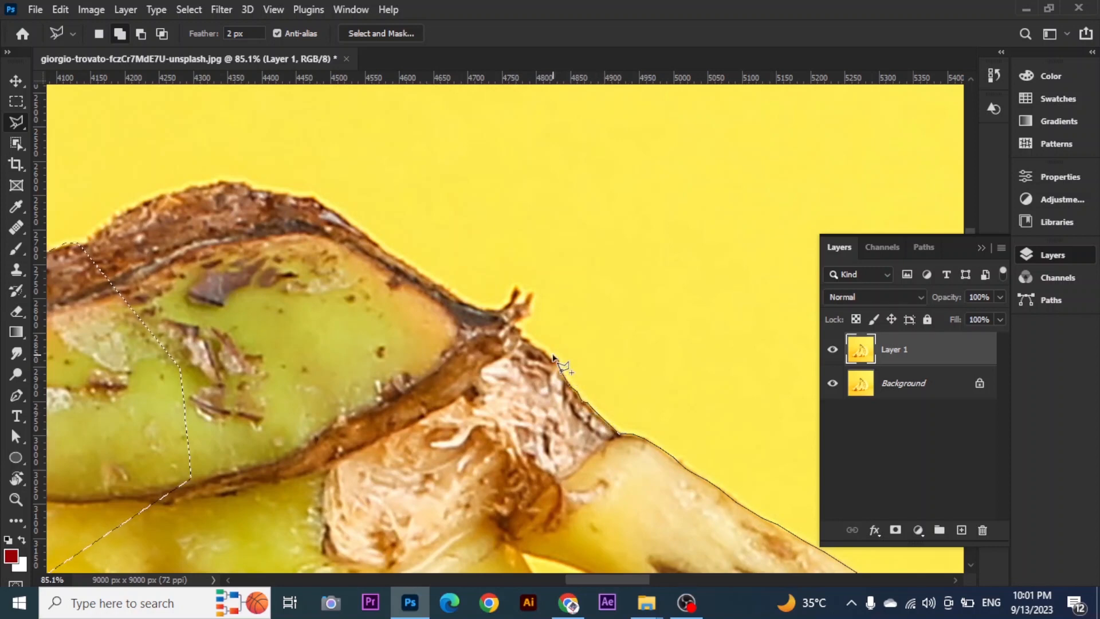
key("Escape")
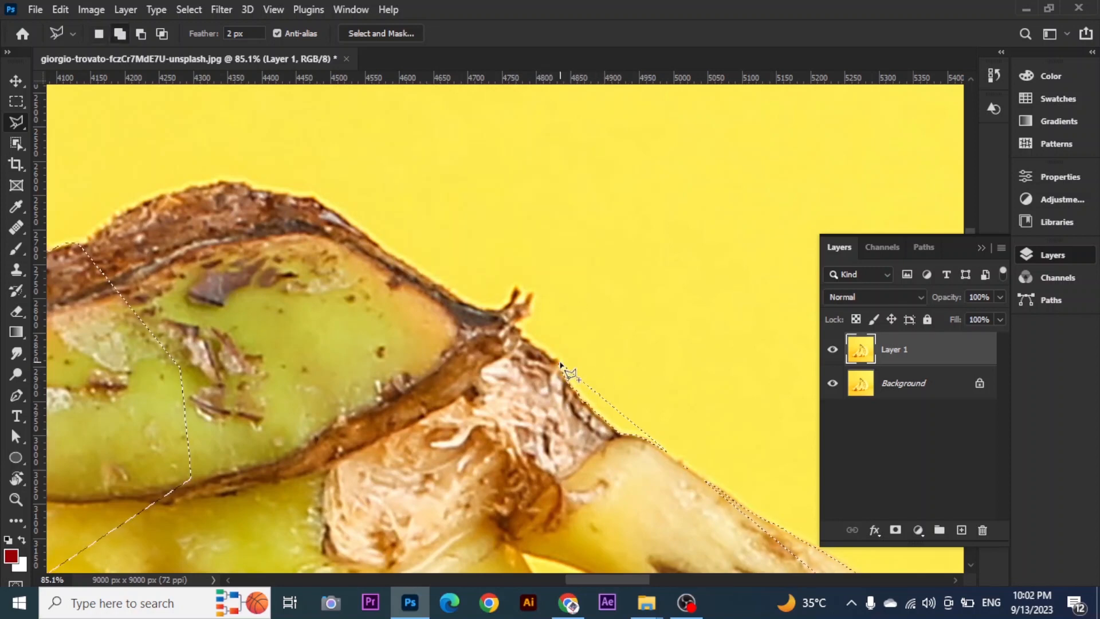
Start another Polygonal Lasso outline along the crown's fibrous side and around the small forked tip sticking out of it.
left_click(560, 363)
left_click(553, 360)
left_click(541, 348)
left_click(523, 333)
left_click(516, 326)
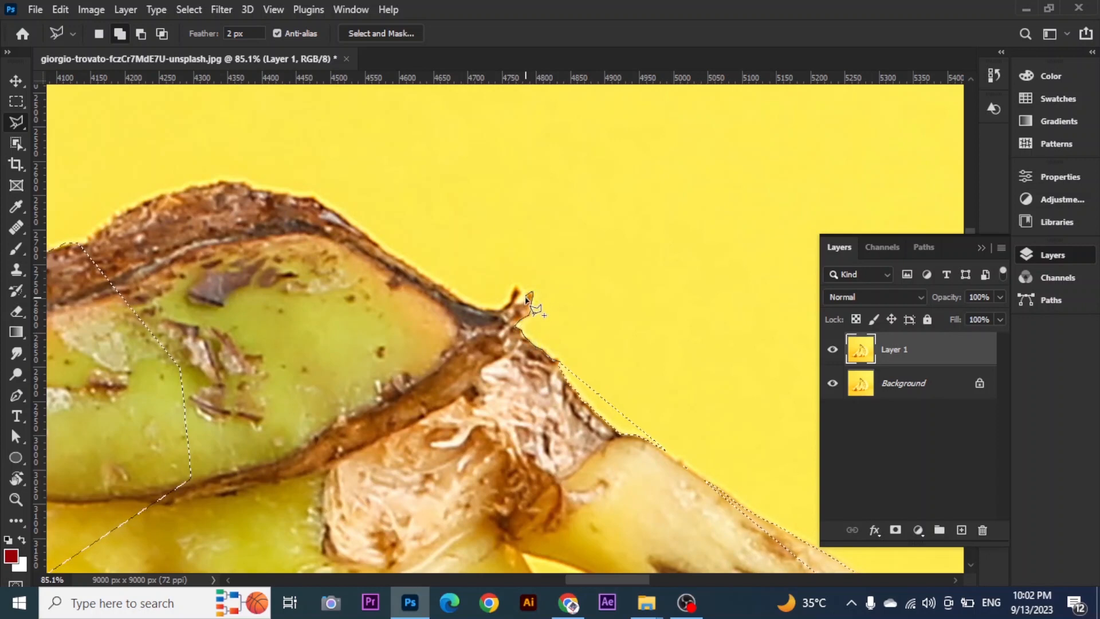
left_click(509, 302)
left_click(491, 310)
left_click(476, 307)
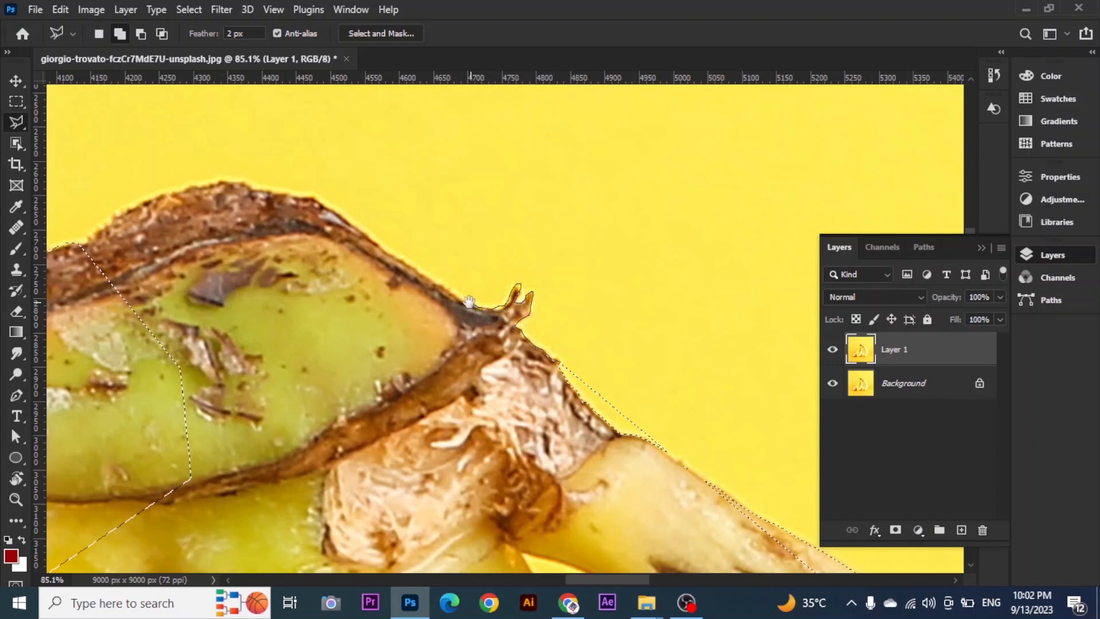
Continue the outline up the crown's sloping brown edge to near its peak.
left_click_drag(469, 303, 620, 385)
left_click(601, 371)
left_click(585, 359)
left_click(568, 352)
left_click(535, 329)
left_click(515, 313)
left_click(496, 297)
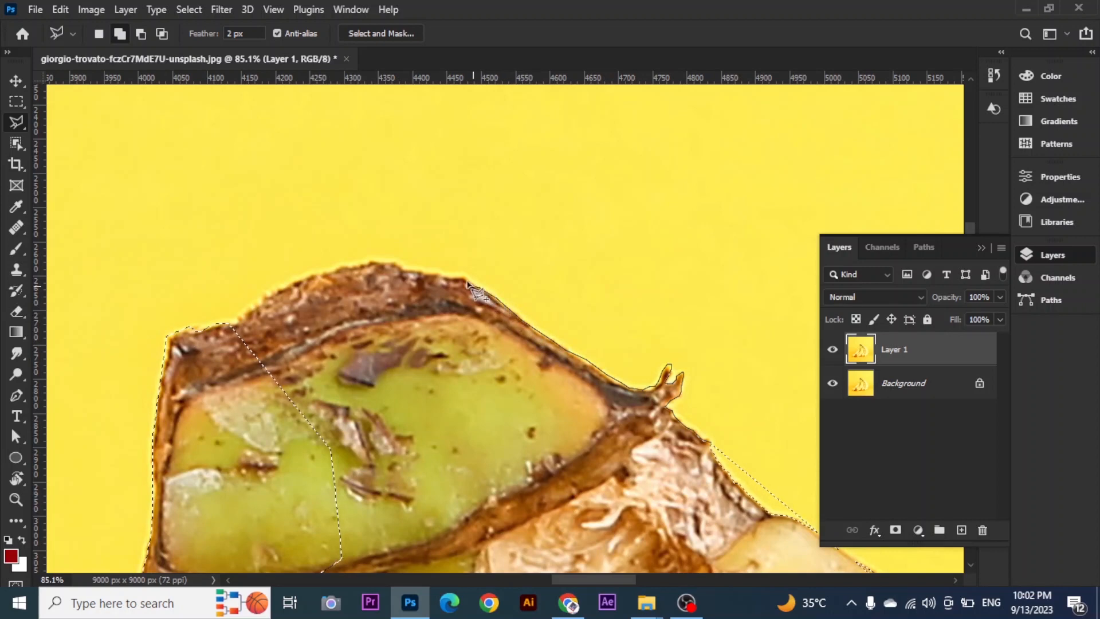
left_click(474, 286)
left_click(461, 277)
left_click(446, 276)
left_click(428, 271)
left_click(403, 269)
Trace over the crown's peak to the existing selection and close the outline inside the crown.
left_click_drag(436, 306, 748, 294)
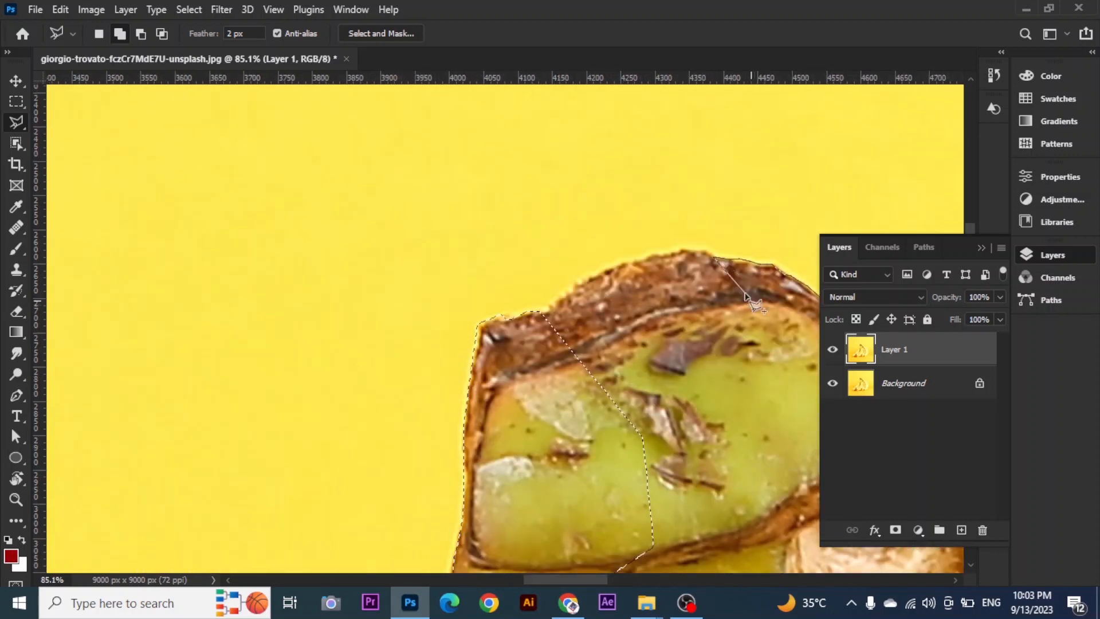
left_click(710, 253)
left_click(693, 248)
left_click(679, 248)
left_click(652, 255)
left_click(640, 260)
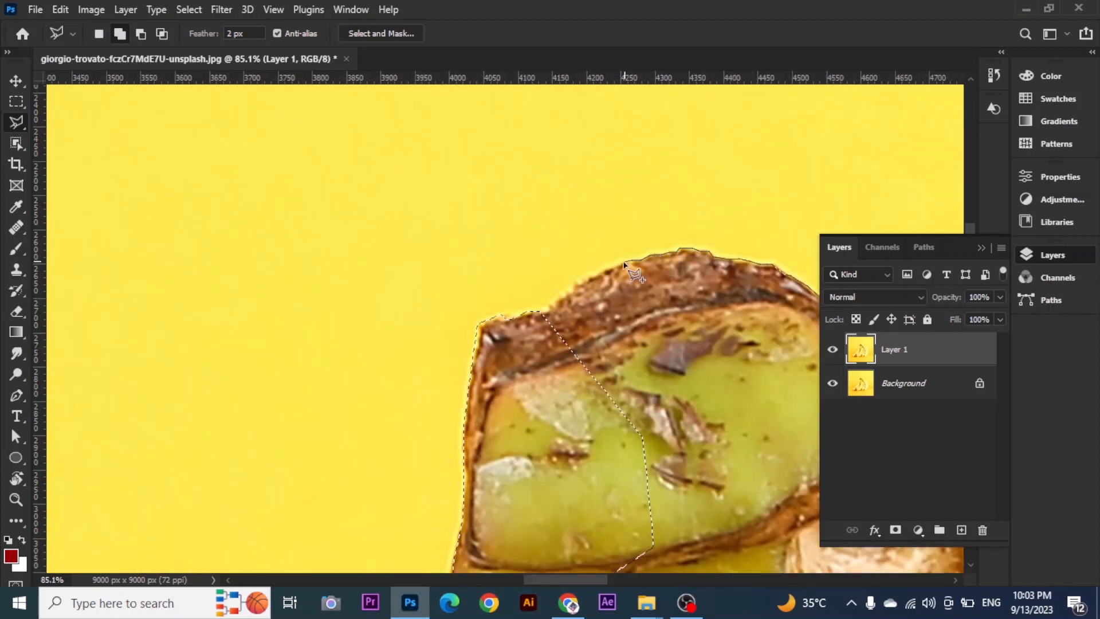
left_click(593, 276)
left_click(574, 284)
left_click(550, 307)
left_click(529, 337)
double_click(586, 430)
Add the unselected inside of the crown and upper stems to the selection with a Polygonal Lasso outline.
key("z")
mouse_move(696, 333)
left_mouse_down()
mouse_move(663, 337)
mouse_move(630, 366)
left_mouse_up()
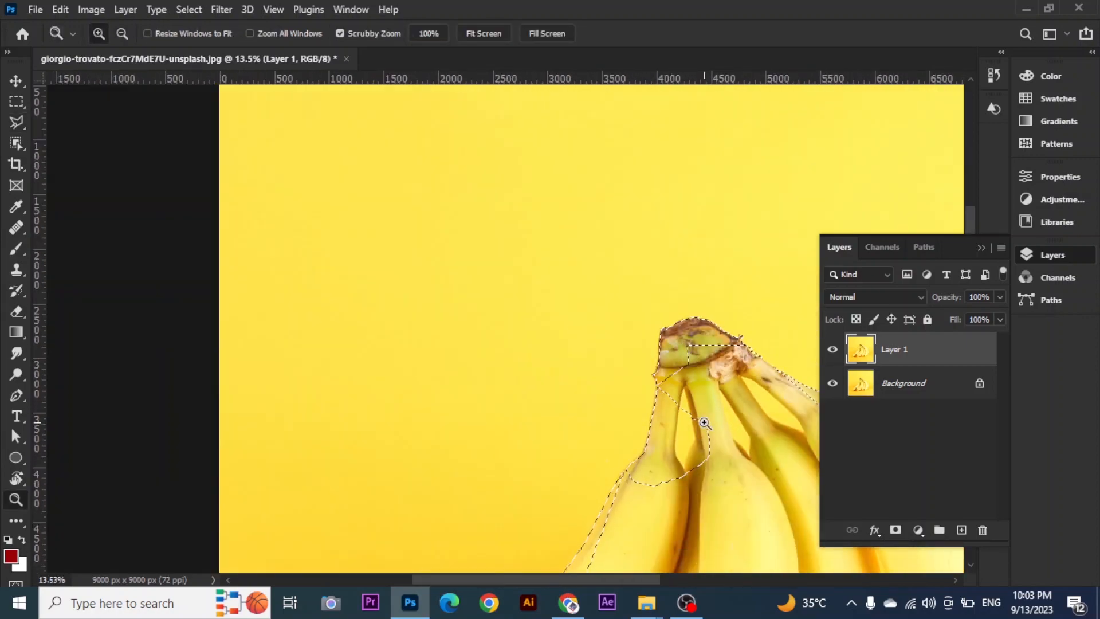
left_click_drag(704, 423, 748, 368)
key("l")
left_click(438, 266)
left_click(570, 355)
left_click(713, 277)
left_click(712, 228)
left_click(638, 138)
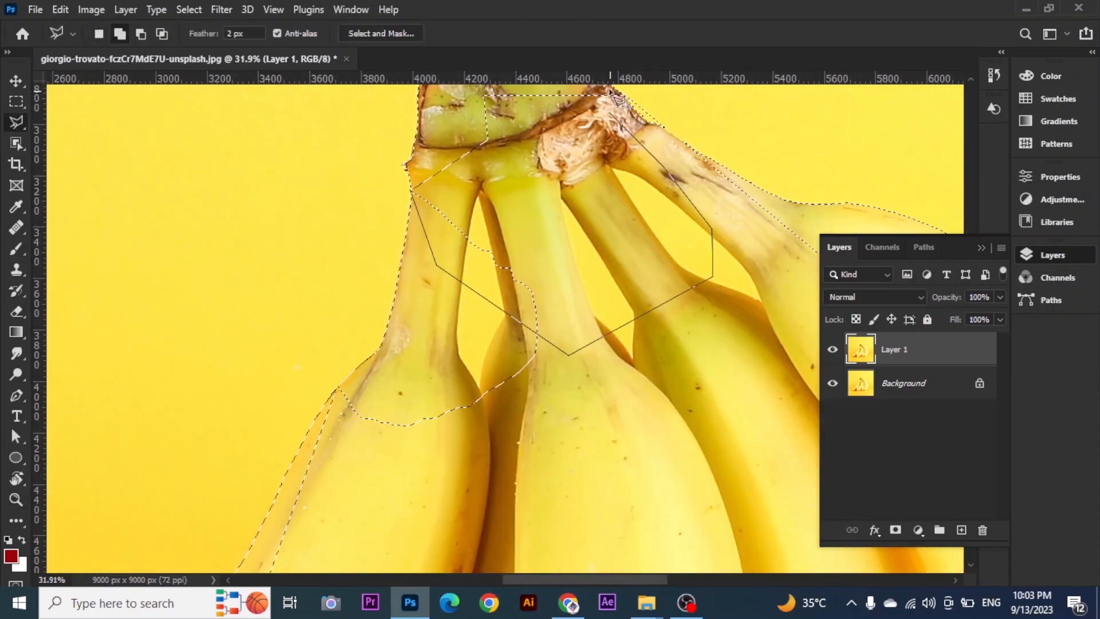
left_click(607, 113)
double_click(469, 92)
Add the area across the stems and the necks of the middle bananas to the selection with another polygonal outline.
left_click_drag(590, 180, 460, 312)
left_click(497, 228, "shift")
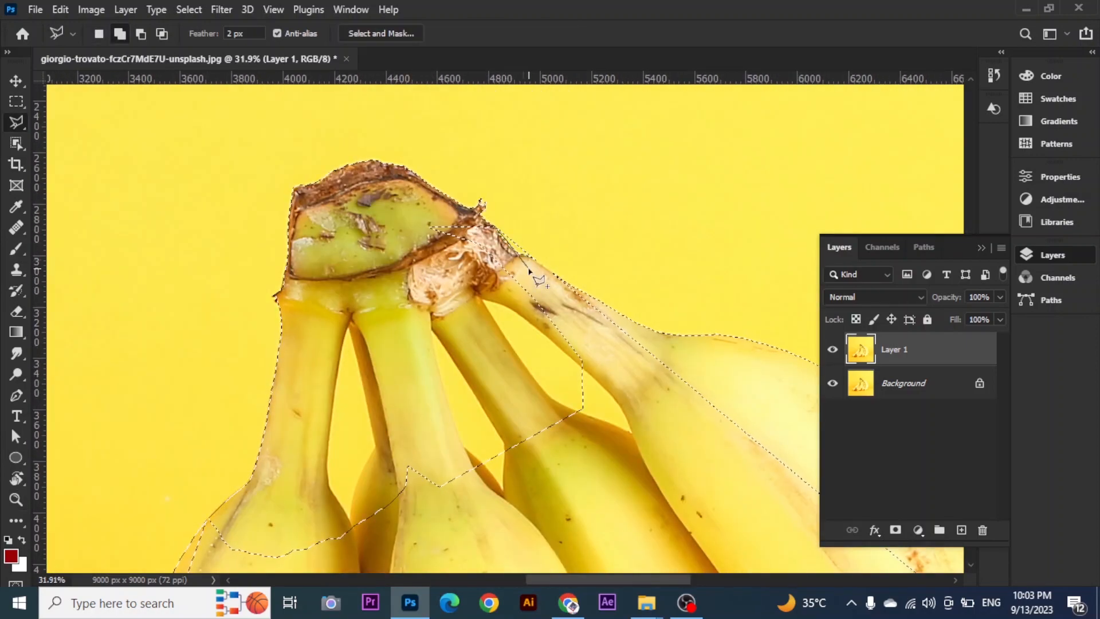
left_click(604, 359)
left_click(608, 518)
left_click(420, 526)
left_click(299, 368)
left_click(355, 191)
double_click(491, 214)
Extend the selection over the rightmost banana's stem and the bananas' upper bodies with a larger polygonal outline.
left_click_drag(535, 336, 459, 328)
left_click(448, 236, "shift")
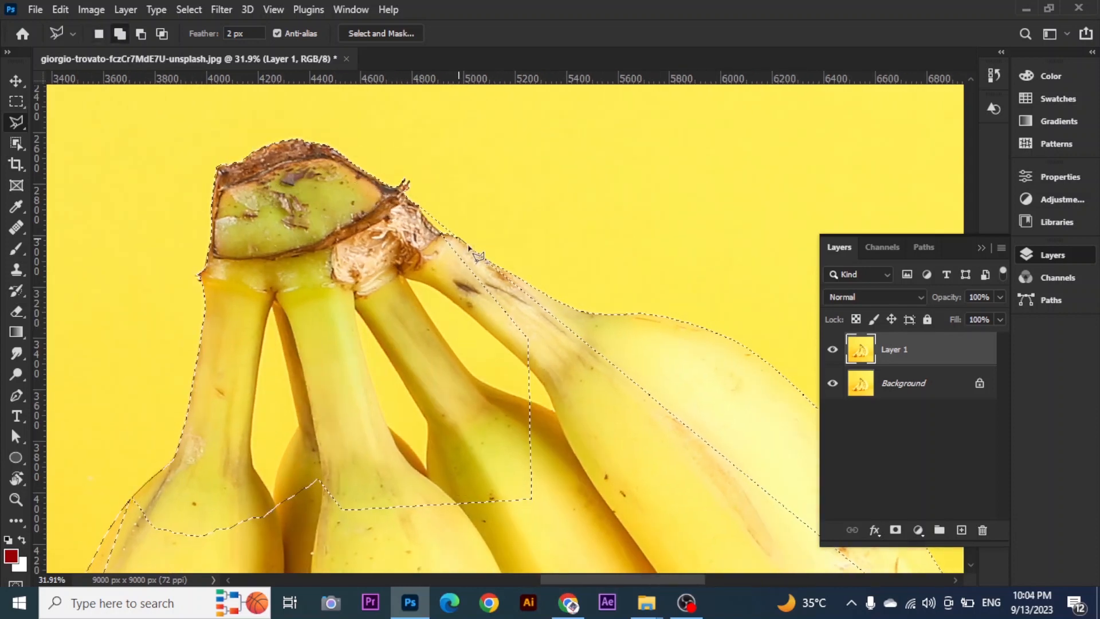
left_click(552, 298)
left_click(586, 325)
left_click(603, 378)
left_click(595, 497)
left_click(458, 561)
left_click(300, 533)
left_click(284, 324)
double_click(431, 225)
Add the upper inside part of the leftmost banana to the selection with a polygonal outline.
left_click_drag(349, 351, 574, 127)
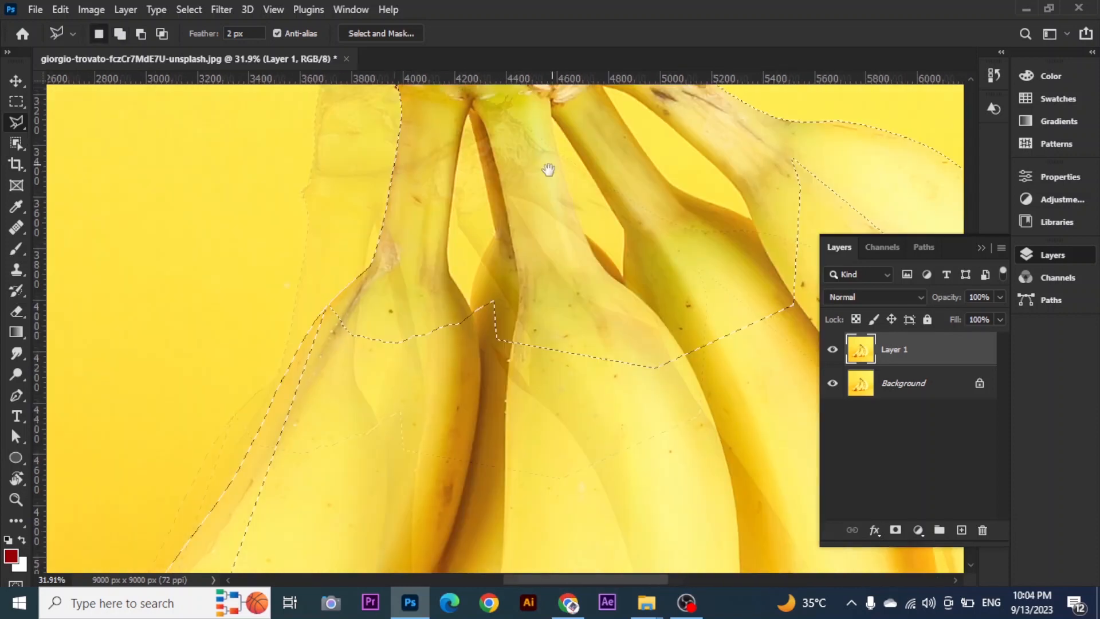
left_click(356, 275, "shift")
left_click(338, 351)
left_click(374, 420)
left_click(482, 401)
double_click(447, 252)
Add the middle bodies of the leftmost and neighbouring bananas to the selection with a polygonal outline kept inside the fruit.
left_click_drag(365, 359, 461, 246)
left_click(445, 198, "shift")
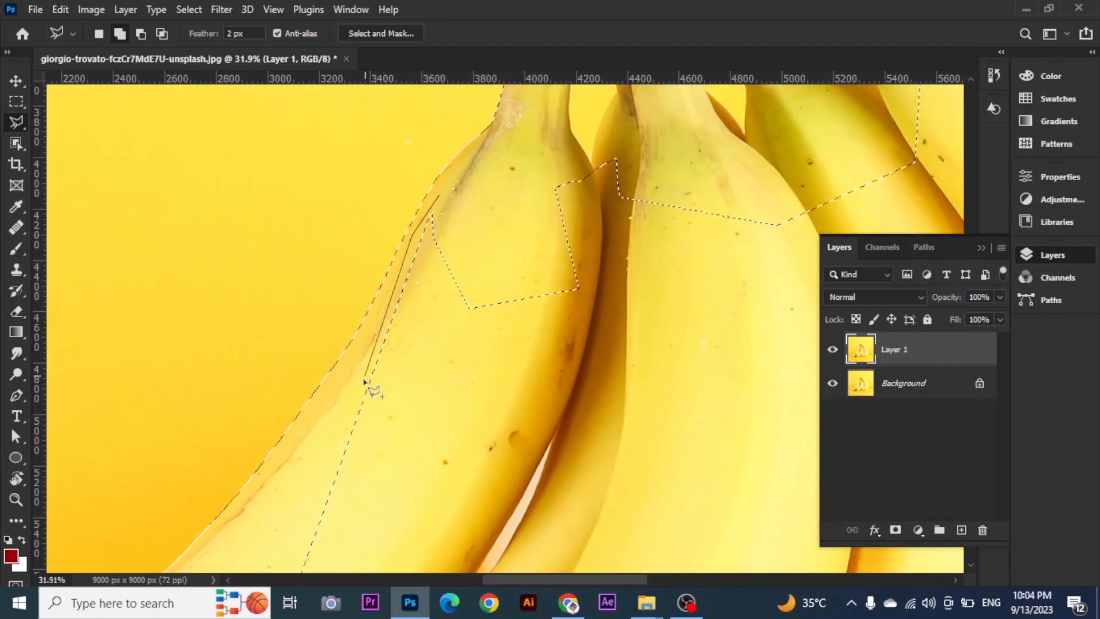
left_click(302, 475)
left_click(694, 494)
left_click(764, 283)
double_click(749, 104)
Add the lower body of the leftmost banana and the adjoining banana with the dark tip to the selection.
left_click_drag(450, 411, 658, 3)
scroll(586, 203, "down", 4)
left_click(406, 404, "shift")
left_click(311, 429)
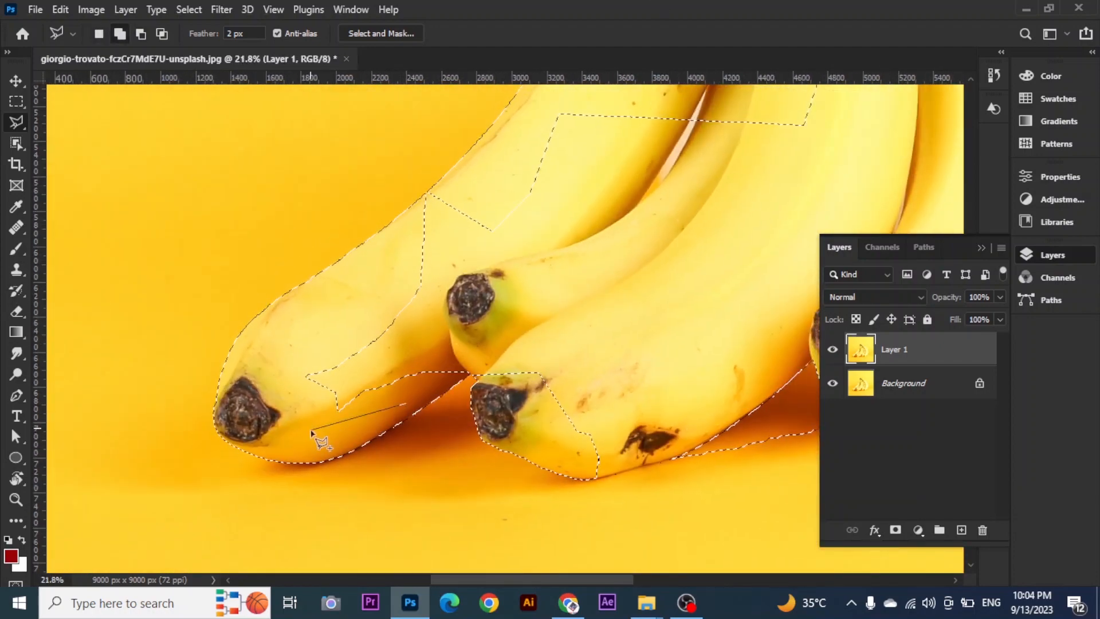
left_click(296, 331)
left_click(427, 191)
left_click(527, 135)
left_click(577, 87)
left_click(824, 113)
left_click(724, 312)
double_click(417, 395)
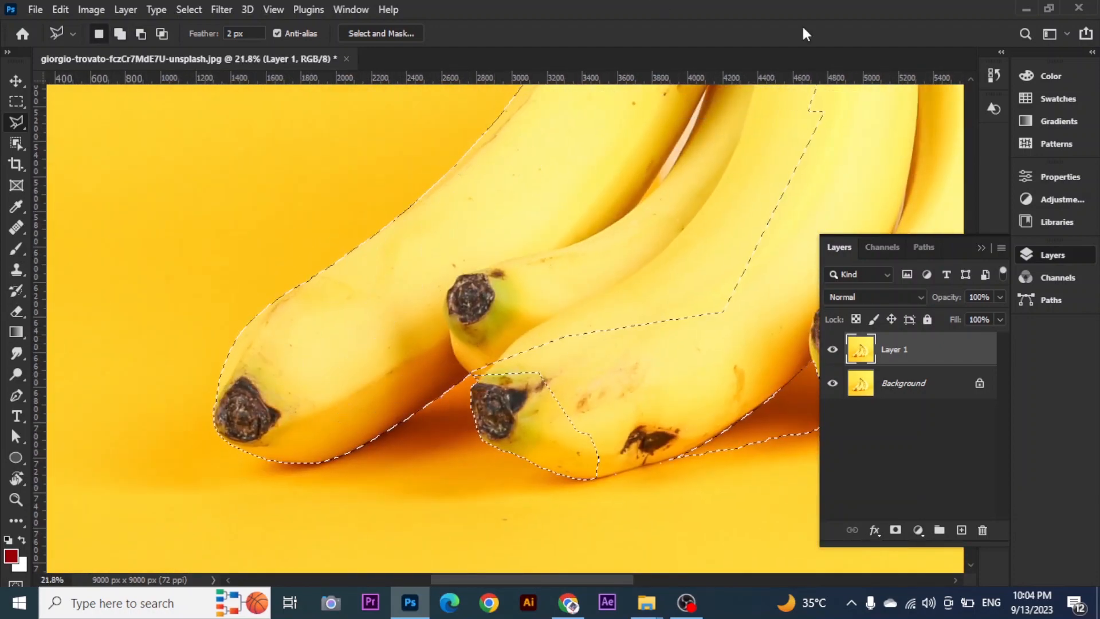
Add the unselected lower inside of the central bananas to the selection, extending it across to the next banana.
left_click_drag(492, 375, 327, 369)
left_click(310, 369, "shift")
left_click(537, 352)
left_click(758, 266)
left_click(787, 158)
left_click(647, 106)
double_click(320, 308)
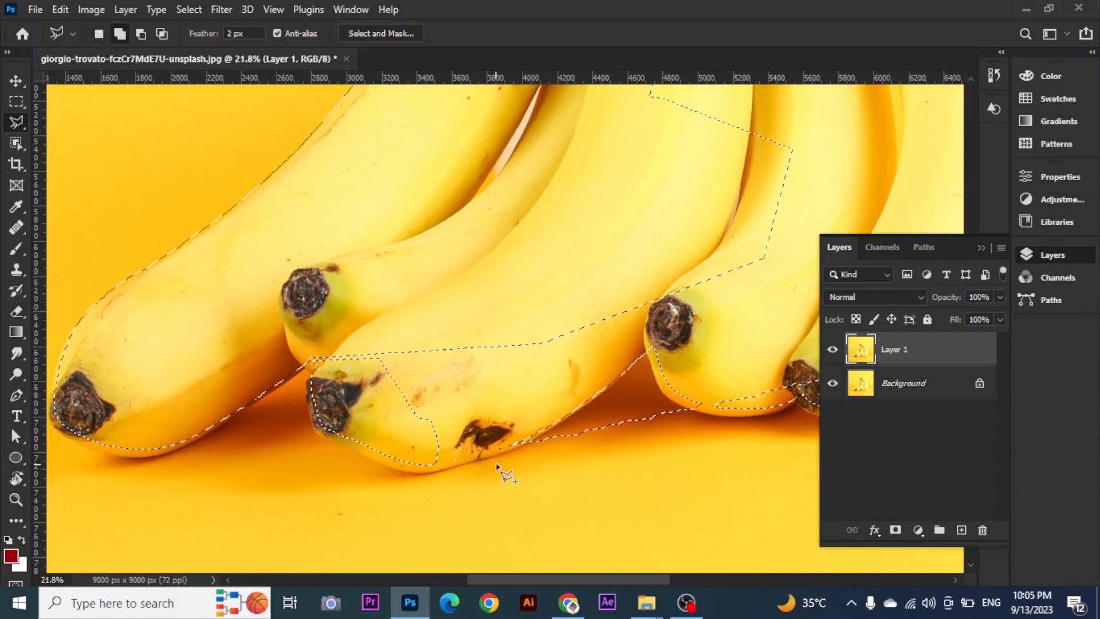
Add the spotted central banana's lower end to the selection, tracing its underside and dark tip and closing the outline across its body.
left_click(523, 442, "shift")
left_click(497, 457)
left_click(474, 460)
left_click(440, 471)
left_click(408, 473)
left_click(345, 444)
left_click(313, 427)
left_click(306, 397)
left_click(312, 362)
left_click(322, 340)
left_click(497, 287)
left_click(634, 295)
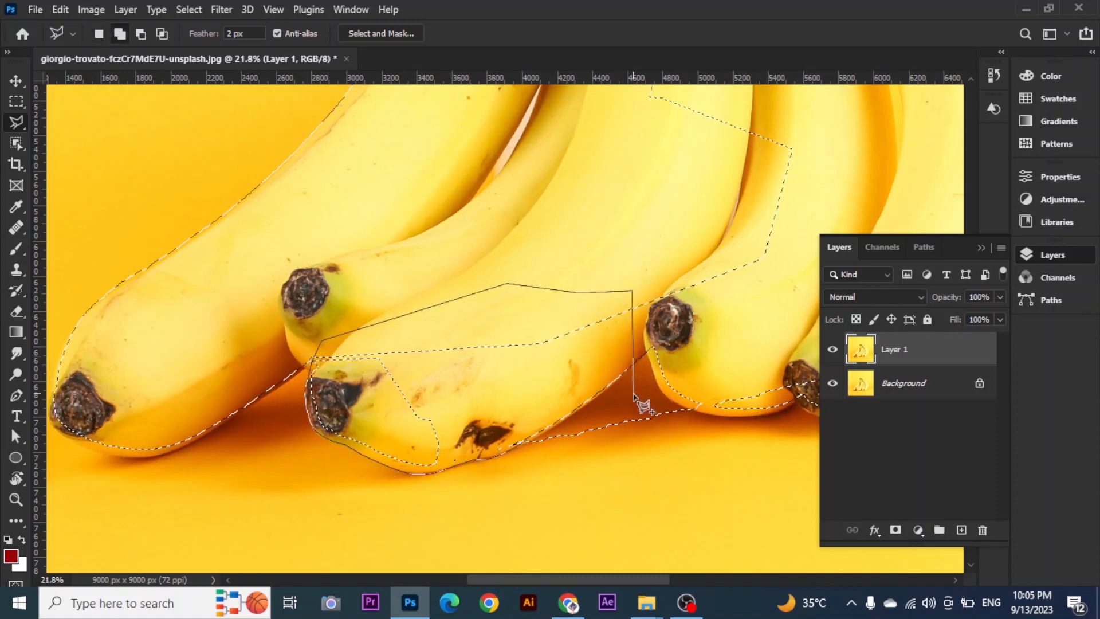
double_click(634, 396)
Subtract the shadow between the spotted banana's underside and the next banana from the selection with a polygonal outline.
left_click_drag(719, 357, 475, 404)
left_click(286, 487, "alt")
left_click(404, 398)
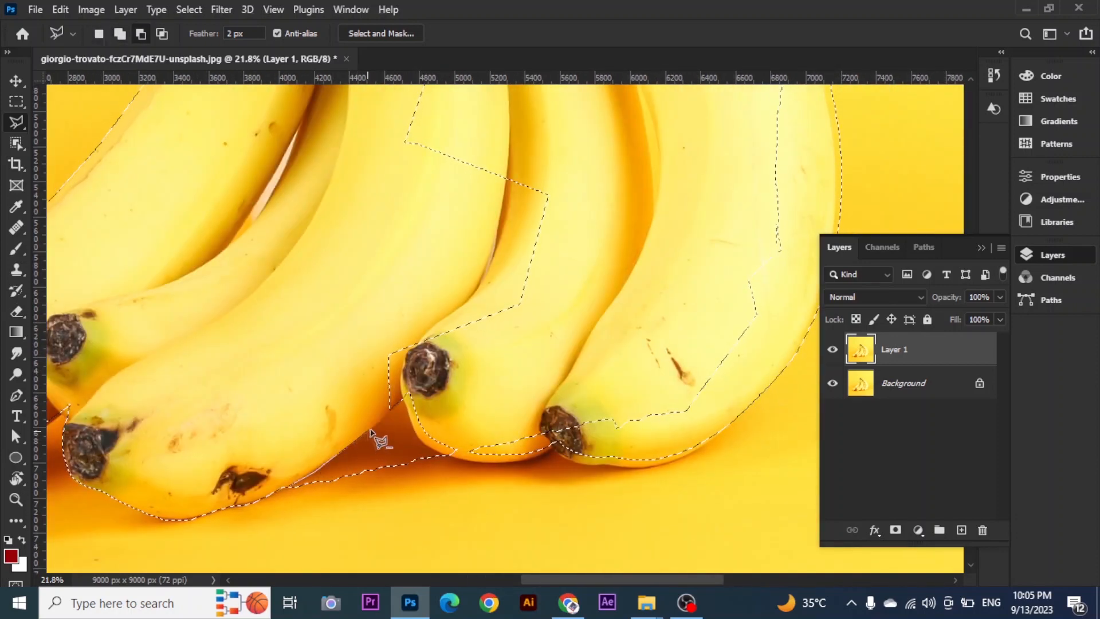
left_click(450, 452)
double_click(391, 501)
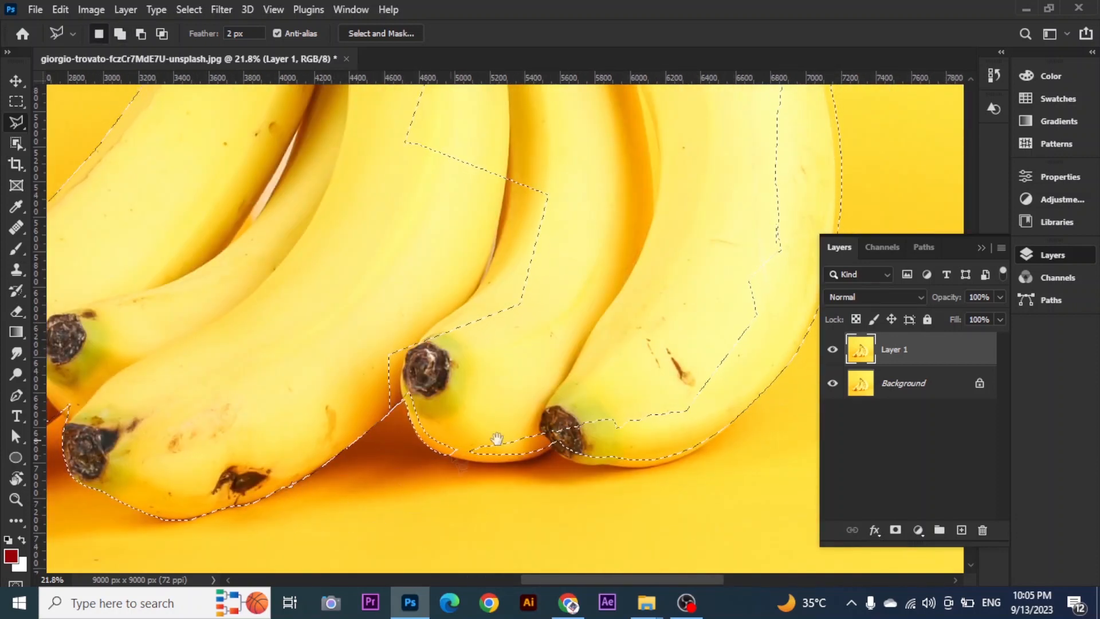
Start an added polygonal outline along the underside of the banana beside the rightmost one, reaching the rightmost banana's dark tip.
left_click_drag(496, 442, 334, 458)
left_click(289, 474, "shift")
left_click(318, 479)
left_click(347, 478)
left_click(369, 474)
left_click(388, 465)
left_click(411, 479)
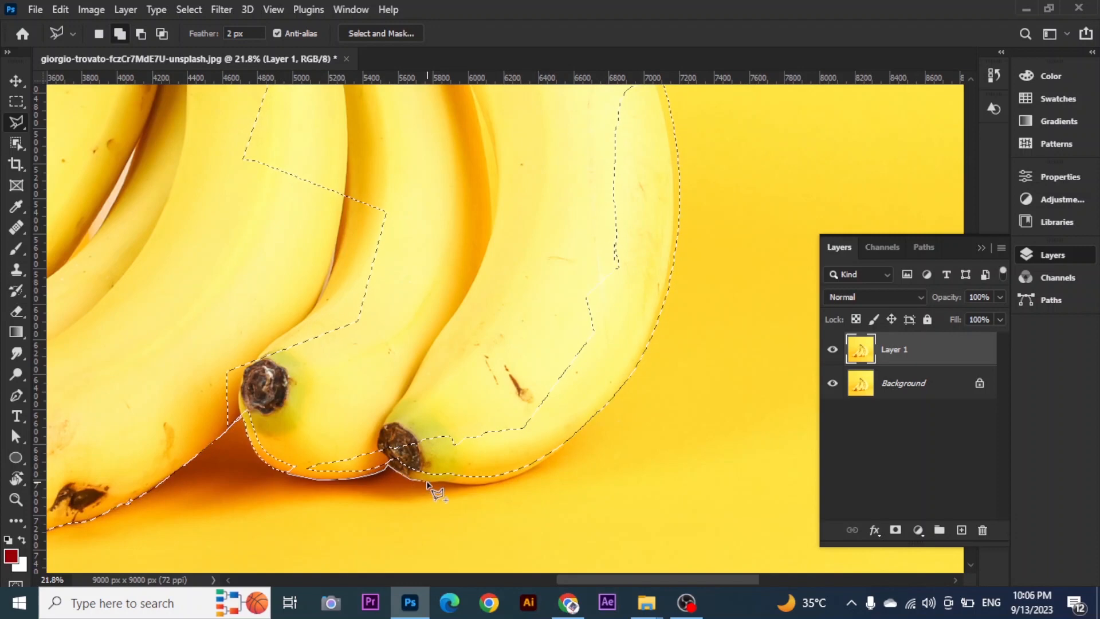
Complete the added polygonal outline under the rightmost banana and close it across the lower bodies of the neighbouring bananas.
left_click(450, 482)
left_click(475, 486)
left_click(504, 480)
left_click(554, 457)
left_click(587, 421)
left_click(575, 279)
left_click(516, 223)
left_click(370, 208)
left_click(167, 260)
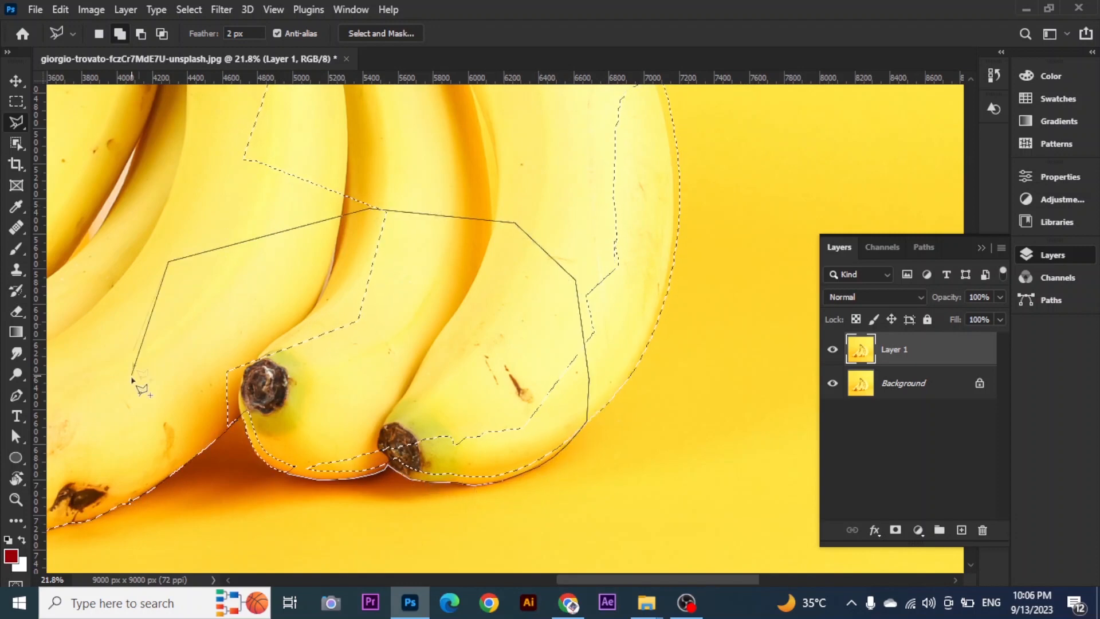
Add the unselected middle body of the rightmost banana to the selection with a polygonal outline reaching the neighbouring banana.
left_click_drag(495, 363, 236, 529)
left_click(335, 532)
left_click(401, 369)
left_click(400, 234)
left_click(316, 139)
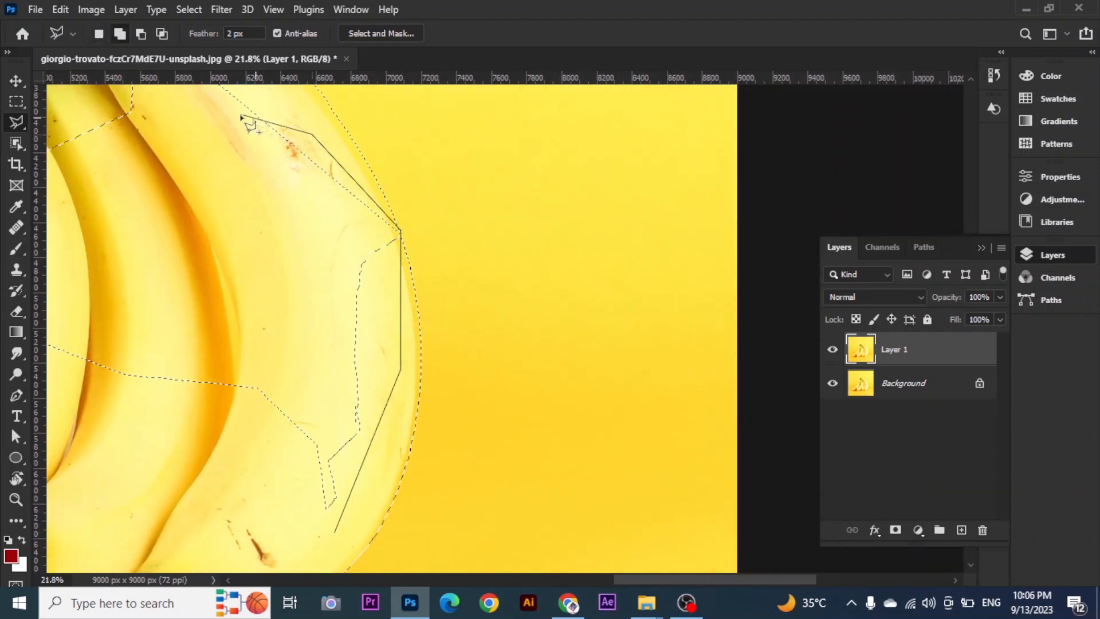
left_click(240, 114)
left_click(126, 456)
left_click(335, 532)
Add the remaining unselected area across the upper bodies of the three right-hand bananas to the selection.
mouse_move(322, 327)
left_mouse_down()
mouse_move(462, 469)
mouse_move(560, 503)
left_mouse_up()
left_click(531, 292, "shift")
left_click(171, 537)
left_click_drag(309, 534, 292, 428)
left_click(283, 496)
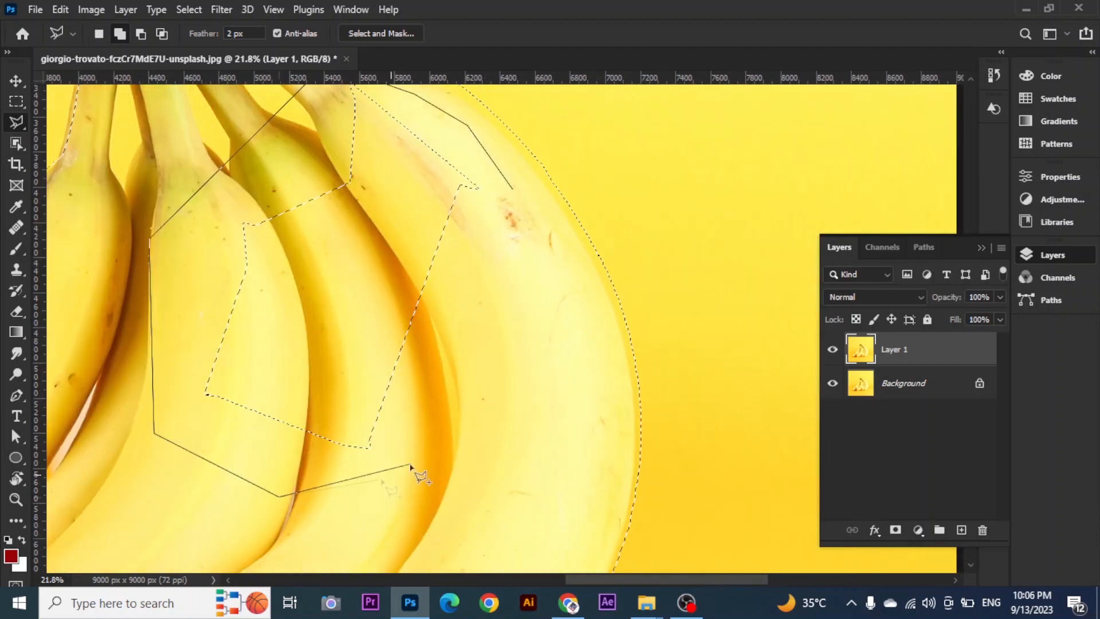
left_click(412, 466)
left_click(498, 328)
left_click(514, 187)
Shift the selection outline off the bananas and realign it with the bunch's edges.
left_click_drag(342, 213, 341, 408)
left_click_drag(336, 325, 548, 378)
left_click_drag(341, 260, 283, 334)
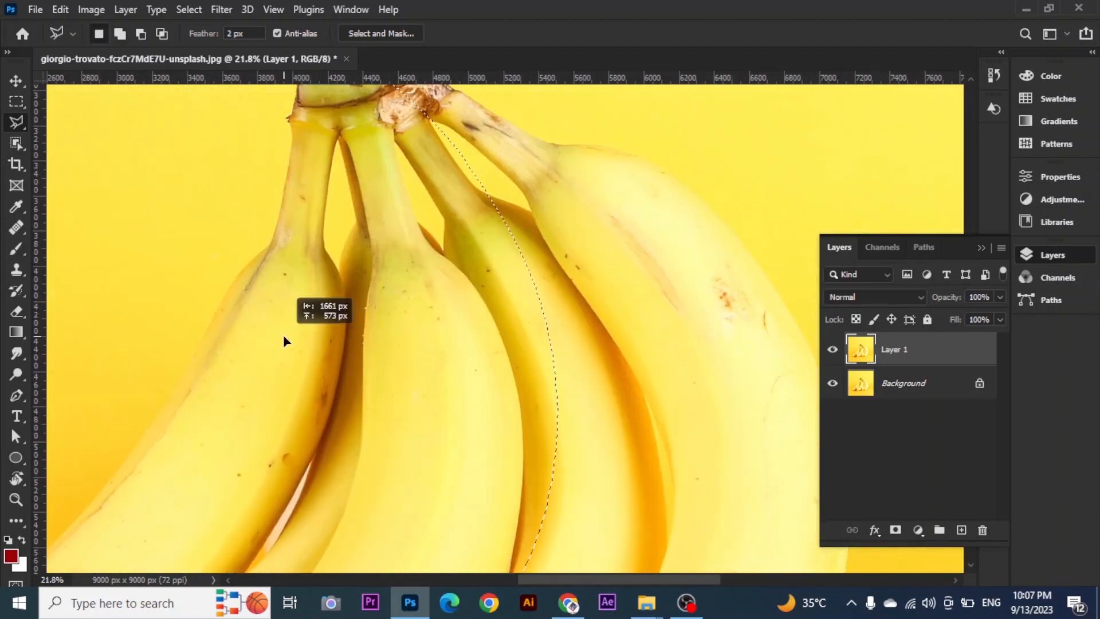
left_click_drag(525, 523, 332, 573)
left_click_drag(403, 270, 400, 273)
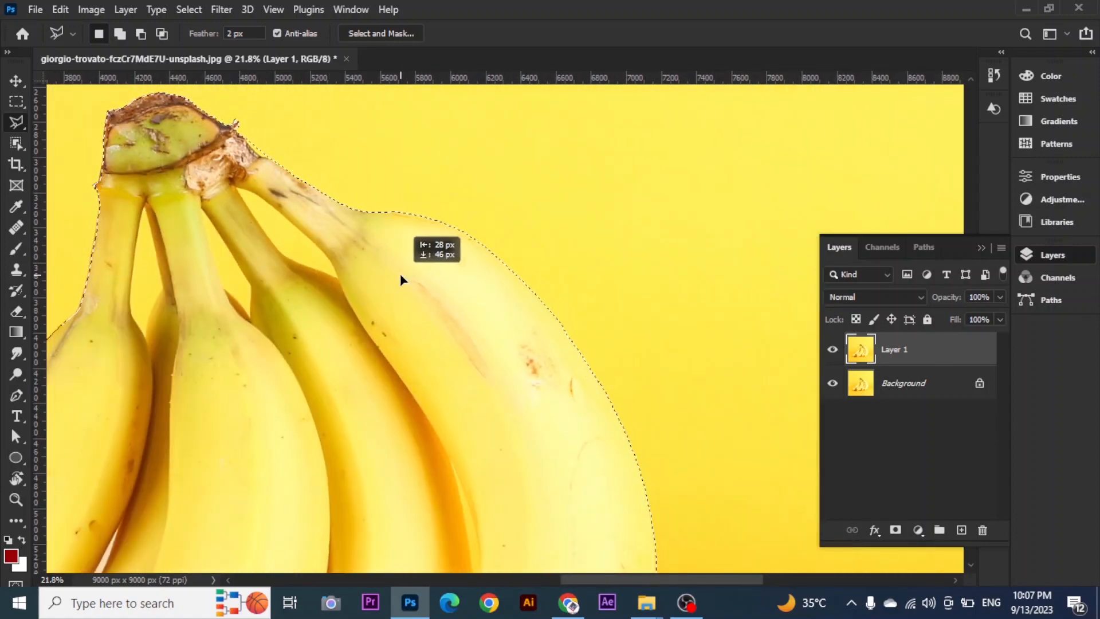
Start a subtracting polygonal outline along the underside of the banana beside the rightmost one, reaching the rightmost banana's dark tip.
left_click_drag(486, 529, 559, 195)
left_click_drag(577, 405, 590, 175)
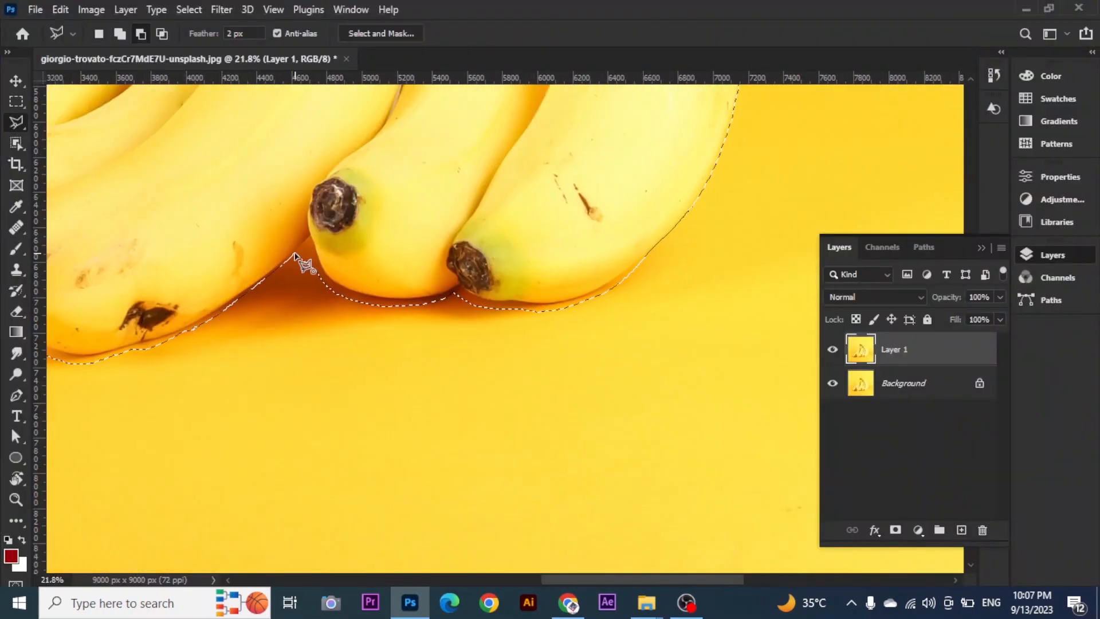
left_click(310, 236)
left_click(329, 277)
left_click(355, 291)
left_click(384, 297)
left_click(415, 296)
left_click(453, 288)
left_click(487, 298)
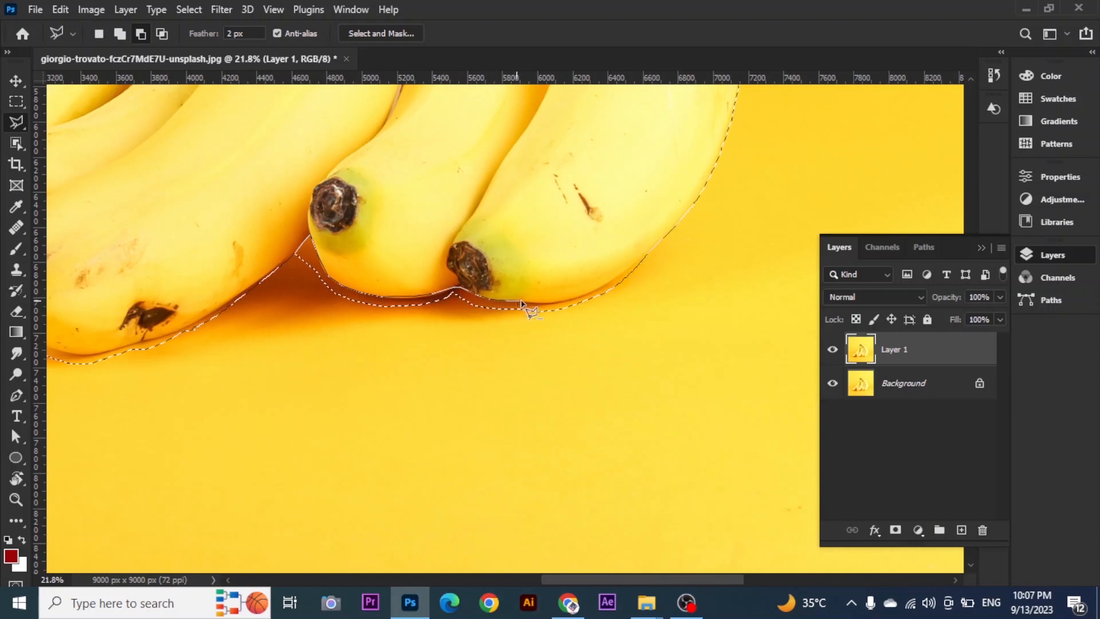
Continue the subtracting outline beneath the rightmost banana and close it through the background to remove the shadow strip.
left_click(551, 302)
left_click(615, 280)
left_click(668, 263)
left_click(699, 275)
left_click(663, 387)
left_click(511, 432)
left_click(311, 406)
left_click(295, 254)
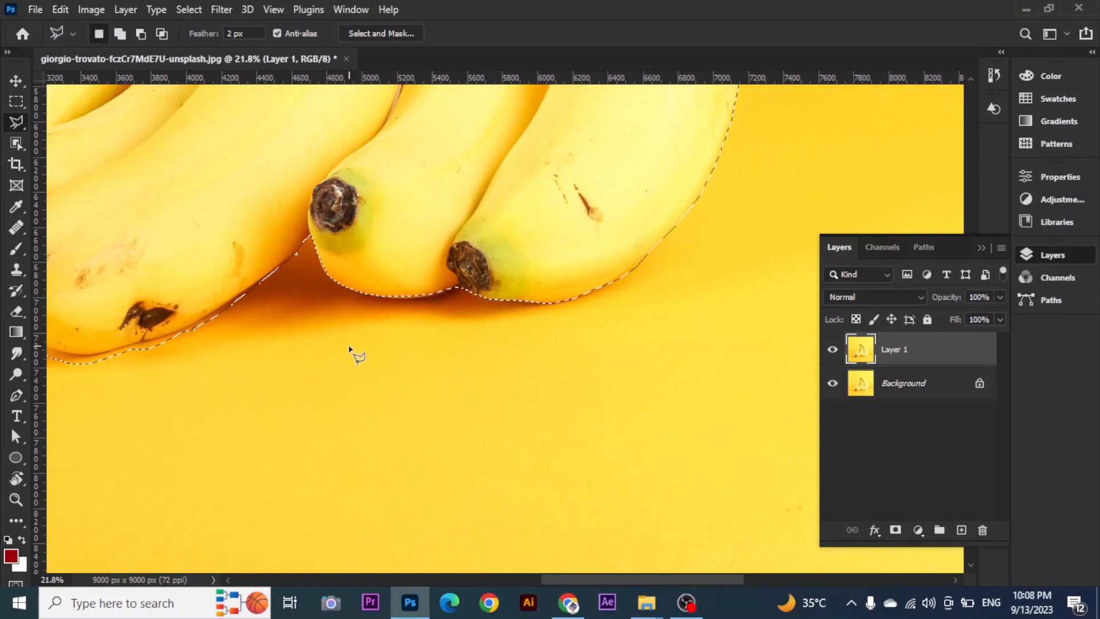
Start a subtracting polygonal outline around the spotted central banana's dark tip and along its lower curve.
left_click_drag(349, 347, 684, 316)
left_click(314, 224)
left_click(307, 230)
left_click(306, 252)
left_click(315, 279)
left_click(325, 287)
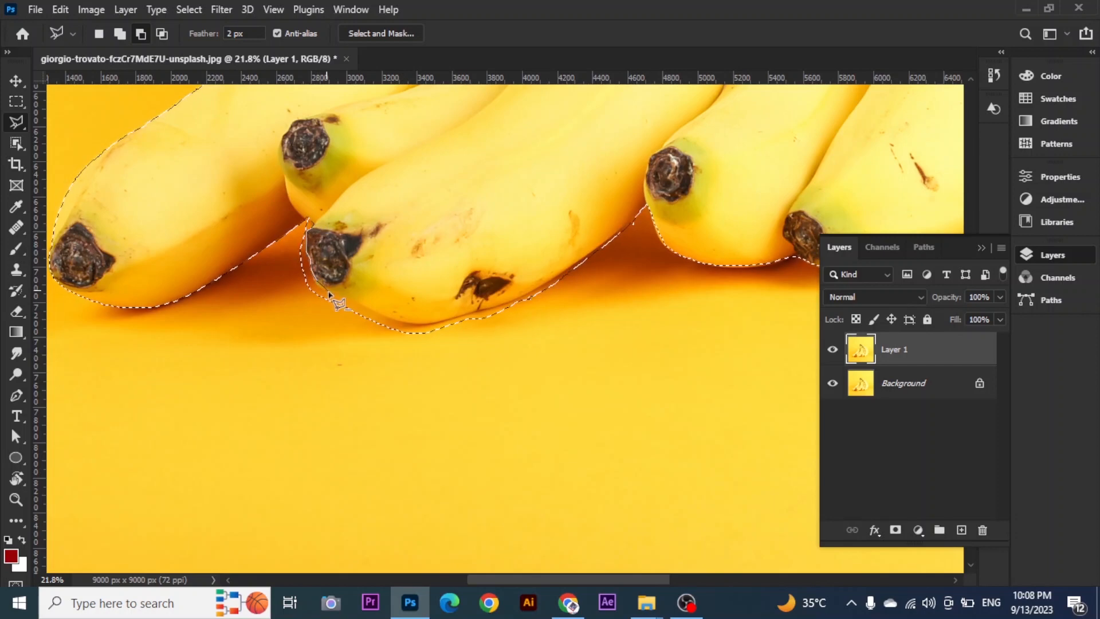
left_click(376, 314)
left_click(404, 322)
left_click(428, 324)
Continue the subtracting outline along the spotted banana's underside and close it through the background below.
left_click(480, 311)
left_click(532, 292)
left_click(582, 261)
left_click(632, 224)
left_click(636, 300)
left_click(536, 388)
left_click(390, 413)
left_click(297, 387)
Subtract the narrow background gap between the leftmost banana and the one behind it from the selection.
mouse_move(459, 78)
left_mouse_down()
mouse_move(413, 310)
mouse_move(516, 78)
left_mouse_up()
mouse_move(591, 136)
left_mouse_down()
mouse_move(359, 457)
mouse_move(423, 520)
left_mouse_up()
scroll(306, 435, "up", 3)
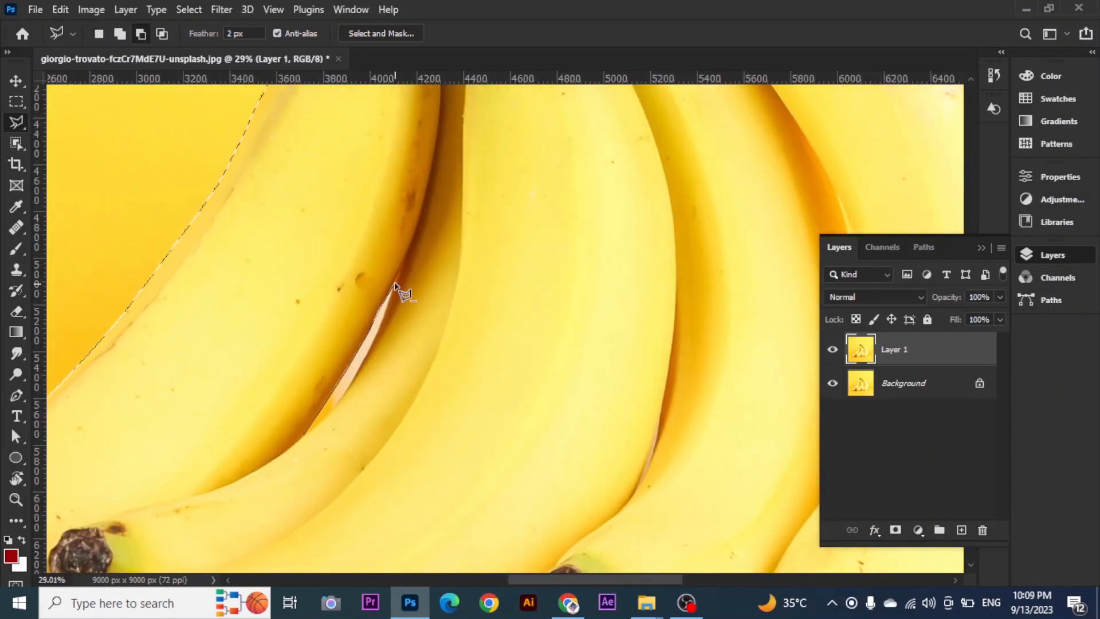
left_click(305, 435)
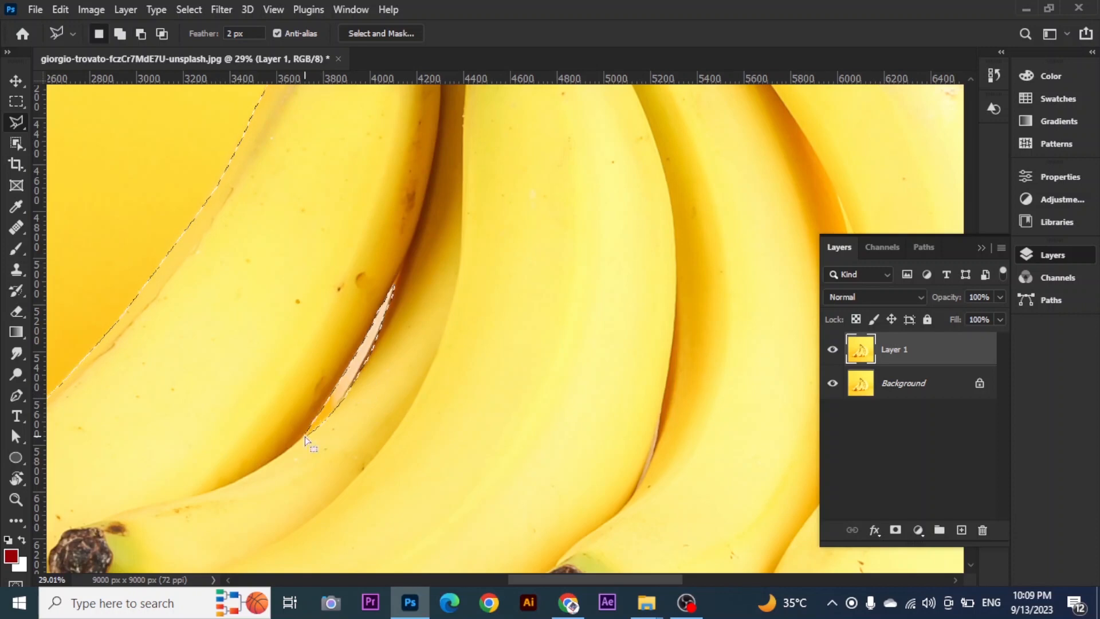
Subtract the thin gap beside the central banana's lower edge and the sliver along the rightmost banana's inner edge.
left_click_drag(510, 508, 271, 440)
scroll(339, 409, "up", 4)
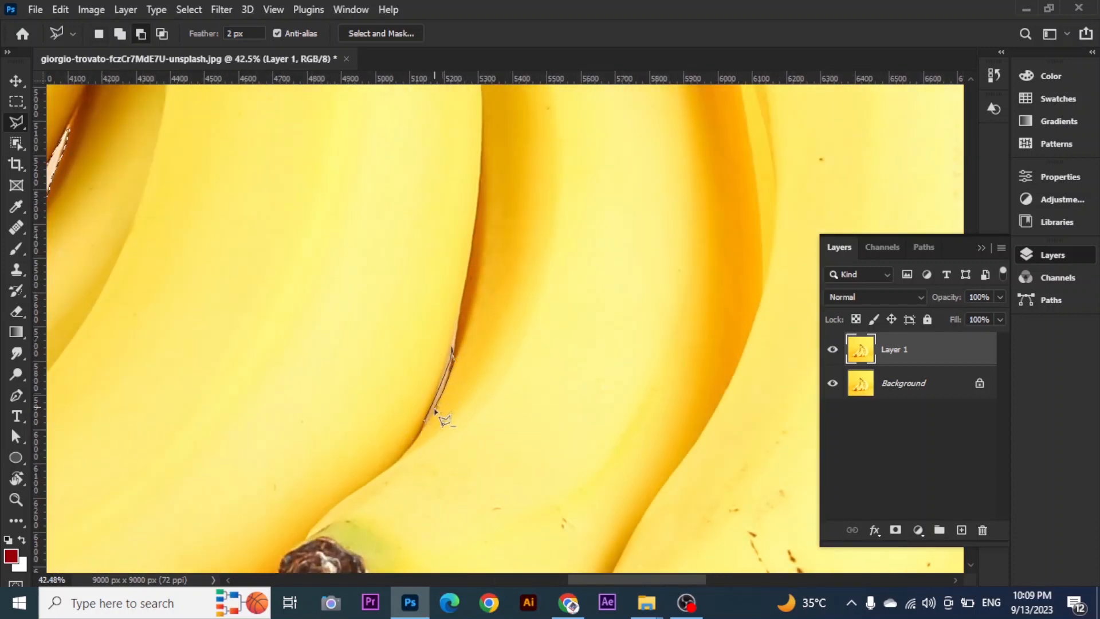
left_click_drag(582, 315, 394, 436)
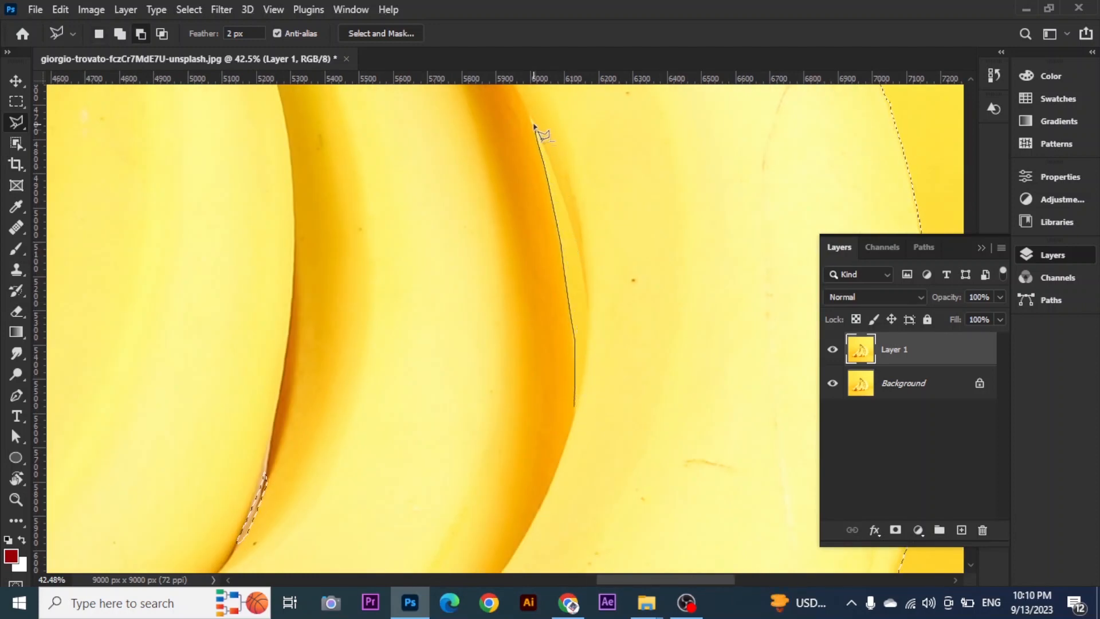
left_click(575, 419)
Copy the selected bananas to a new layer and hide Layer 1 and the Background layer.
left_click_drag(470, 321, 123, 281)
key("v")
scroll(361, 359, "up", 1)
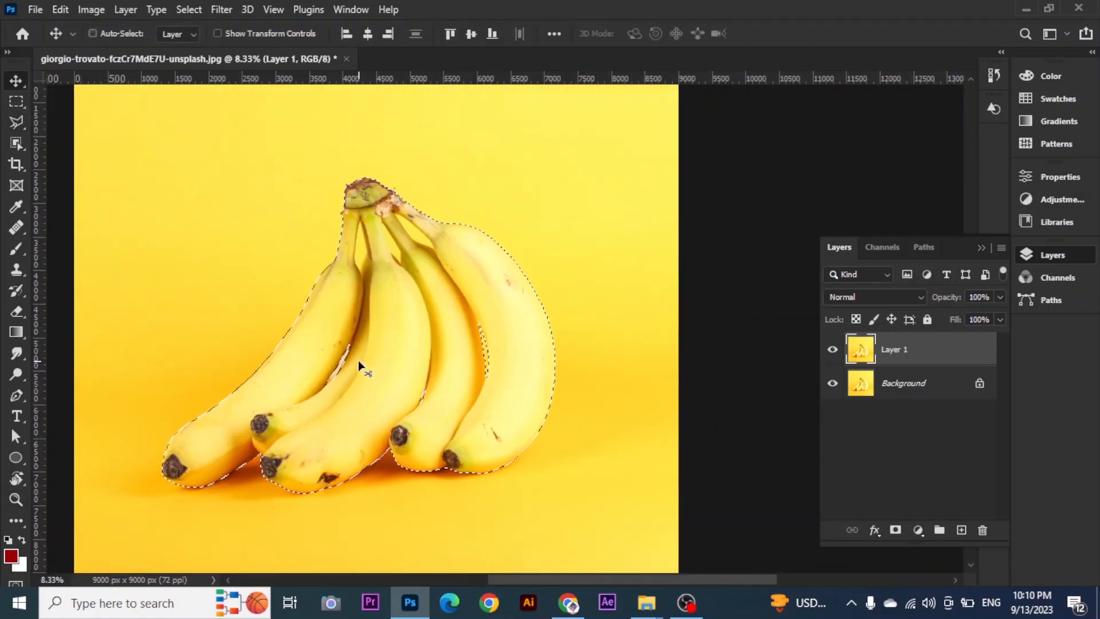
key("ctrl+j")
left_click(833, 382)
left_click(833, 413)
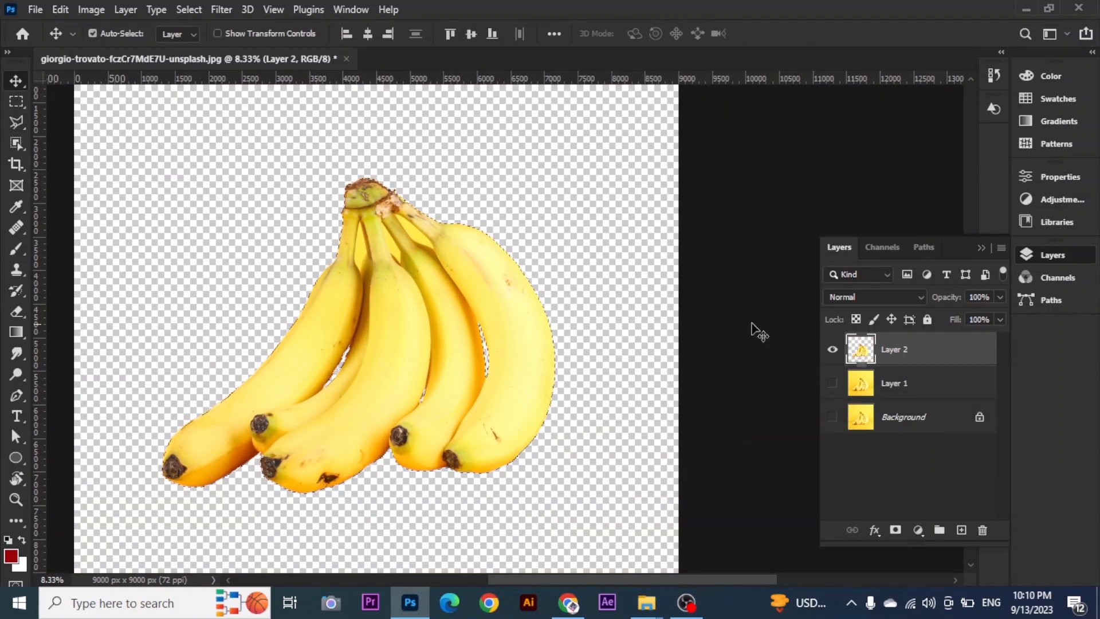
Subtract the yellow gap between the leftmost stem and the adjacent stem from the selection with the Polygonal Lasso.
scroll(422, 275, "up", 5)
key("l")
key("alt")
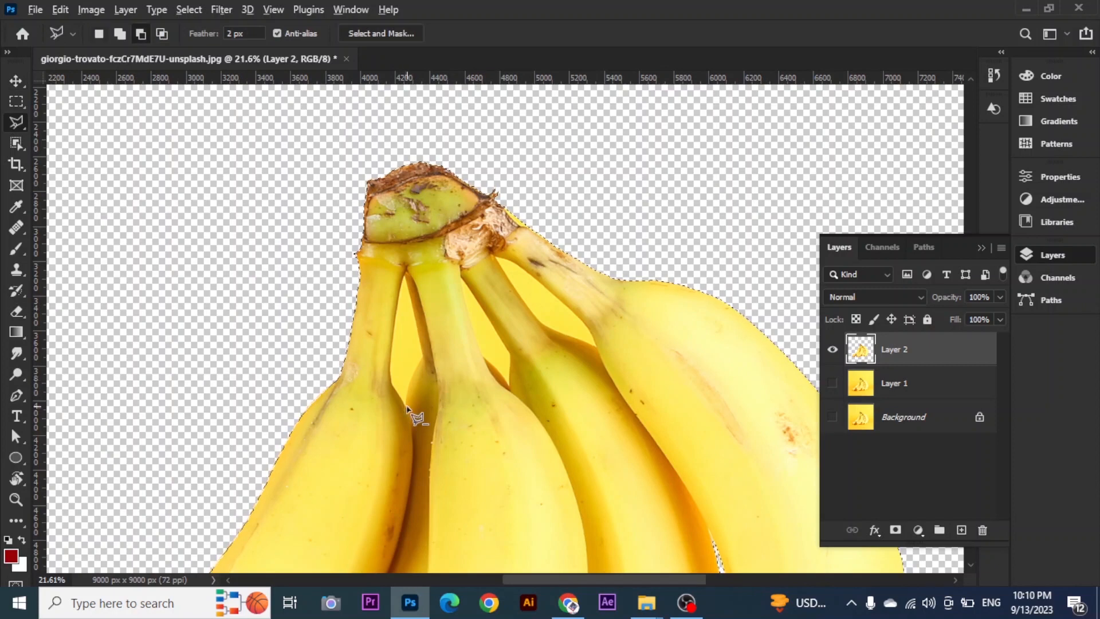
left_click(414, 371)
left_click(423, 358)
left_click(405, 277)
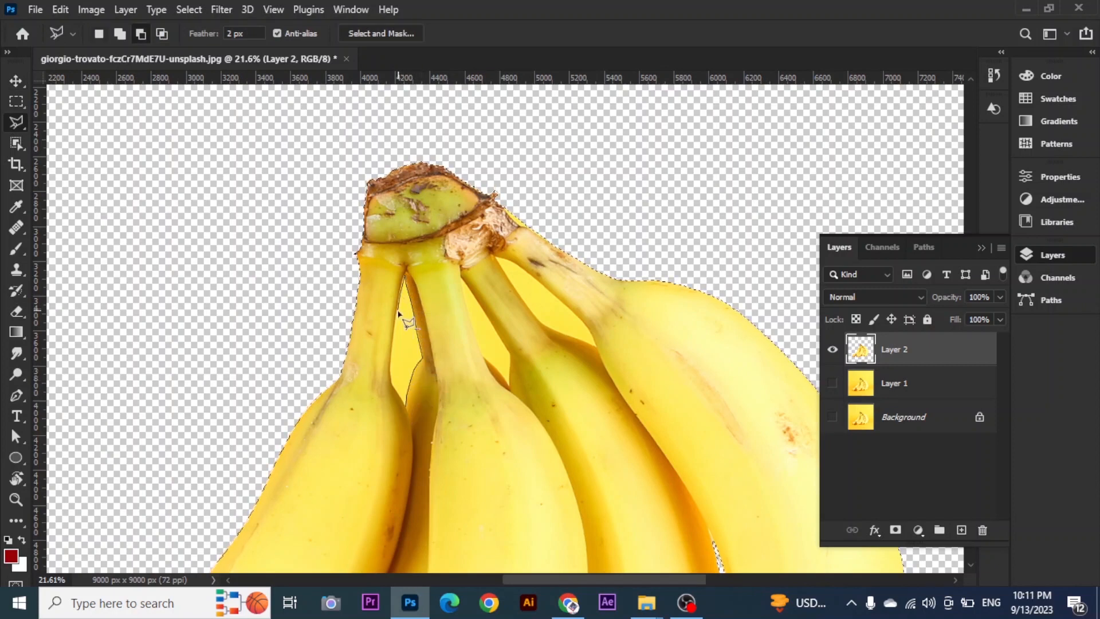
left_click(395, 322)
left_click(392, 361)
left_click(391, 386)
left_click(406, 407)
left_click_drag(510, 388, 488, 441)
left_click(487, 439)
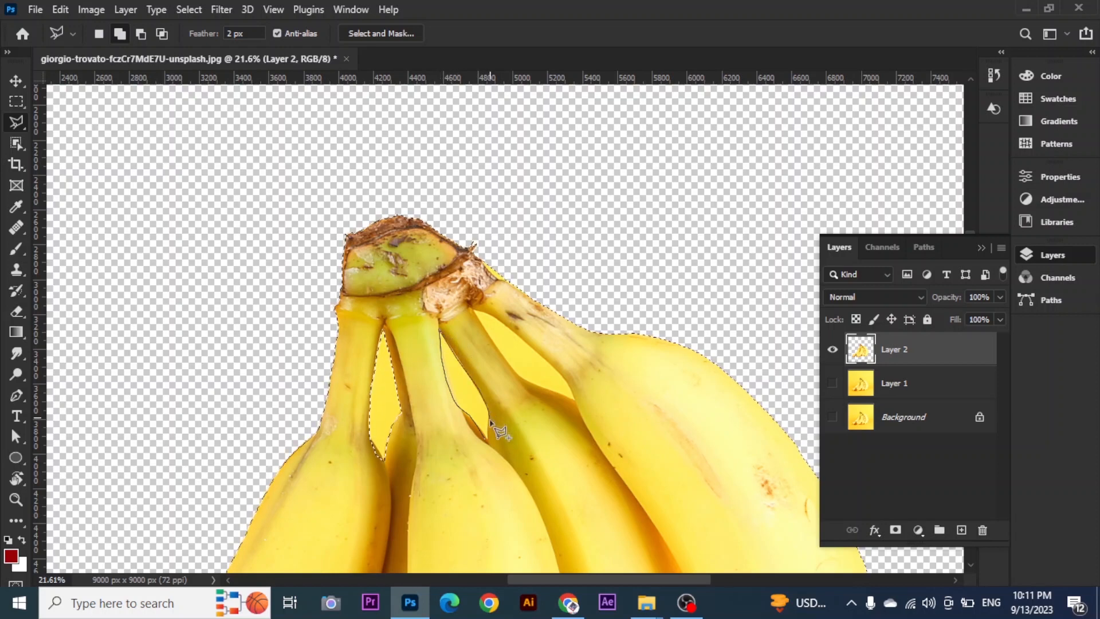
left_click(490, 441)
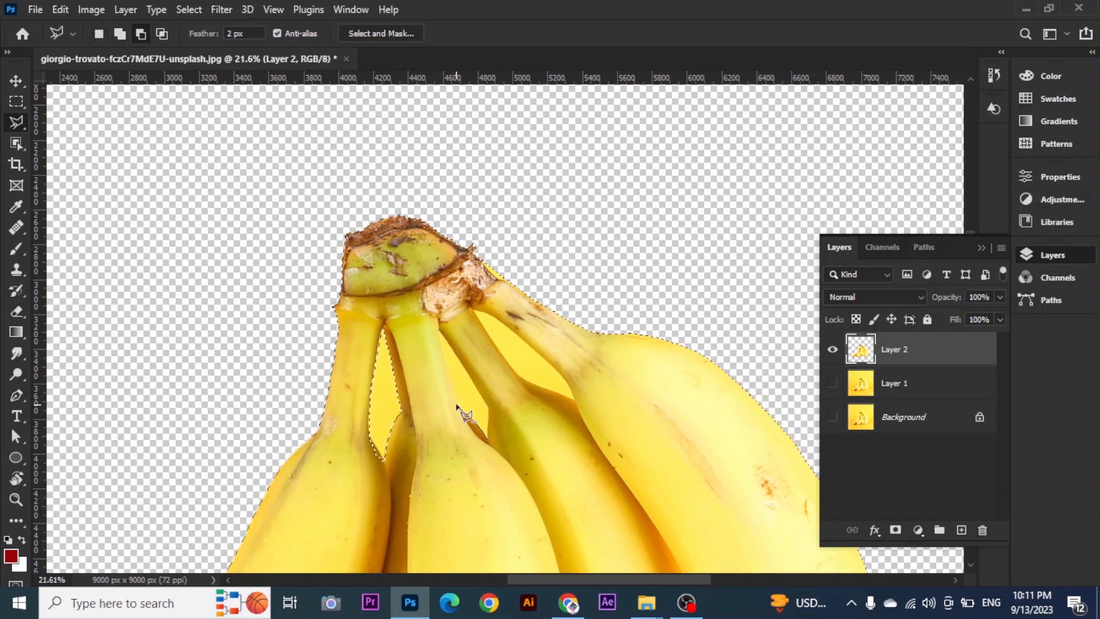
Subtract the yellow gap between the front central stem and the stem to its right, refining its edges up to the crown.
scroll(480, 402, "up", 3)
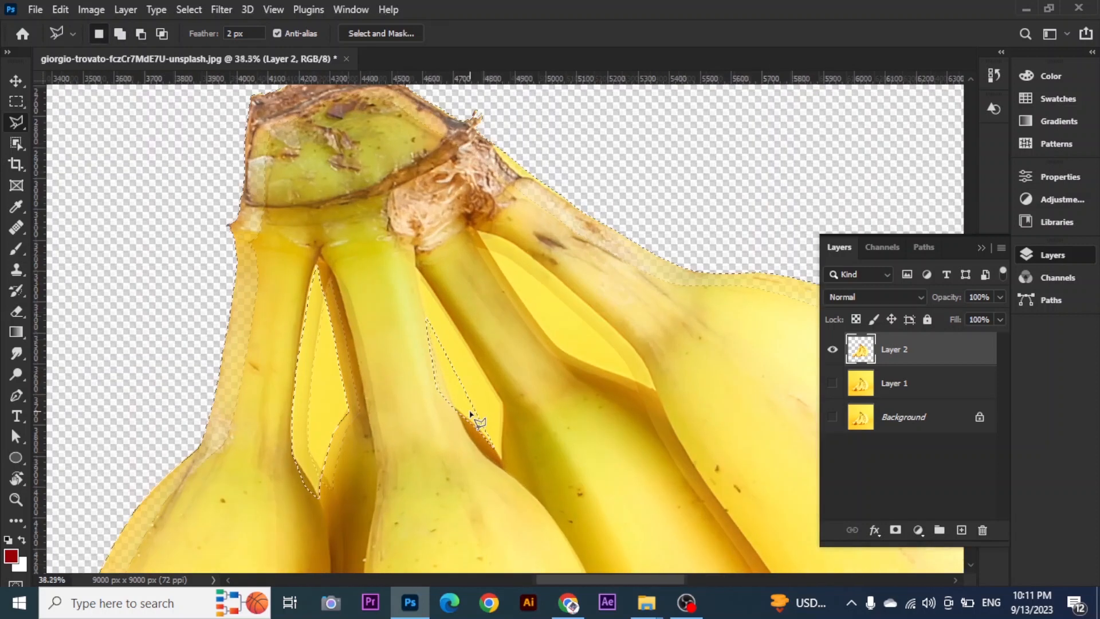
key("shift")
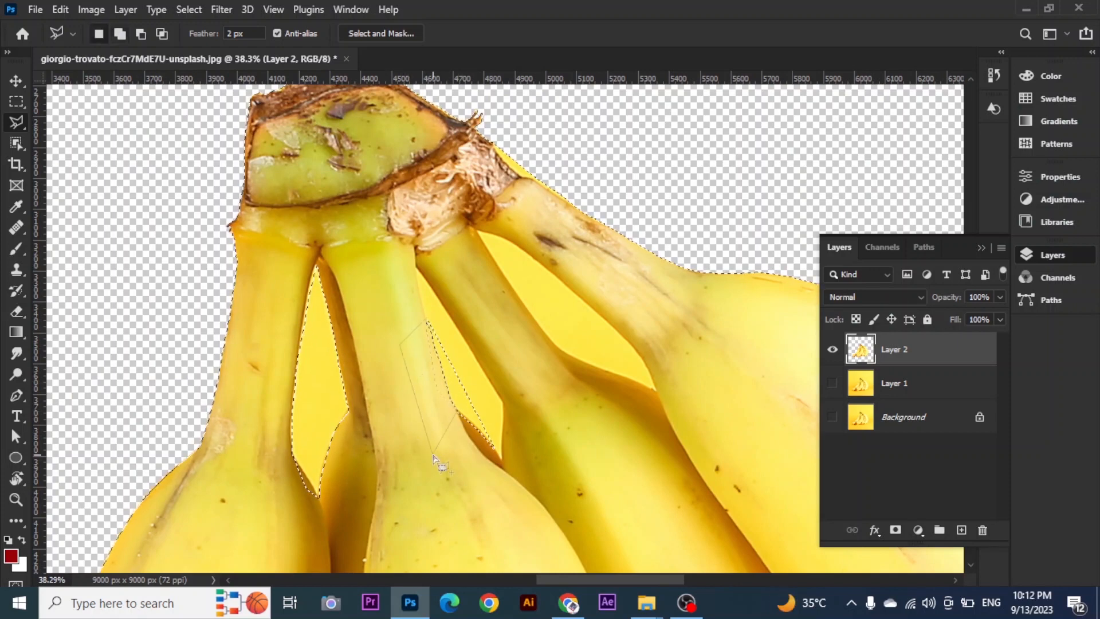
left_click_drag(438, 459, 493, 522)
left_click(482, 385, "alt")
left_click(471, 329)
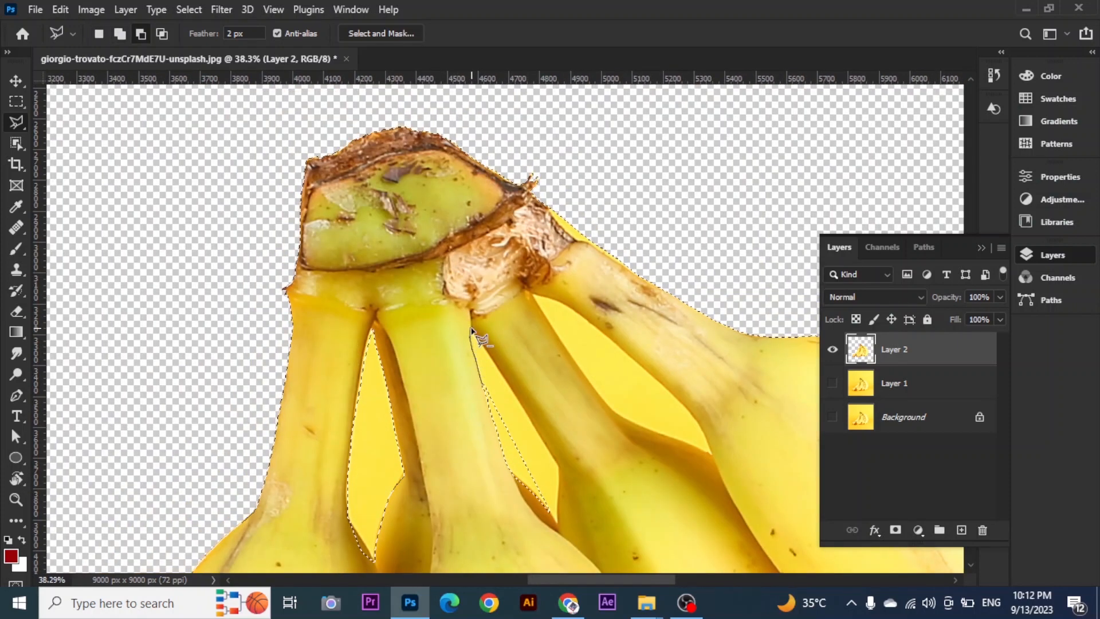
left_click(557, 460)
double_click(556, 515)
Subtract the yellow gap between the two rightmost stems from the selection with a polygonal outline.
scroll(567, 507, "right", 3)
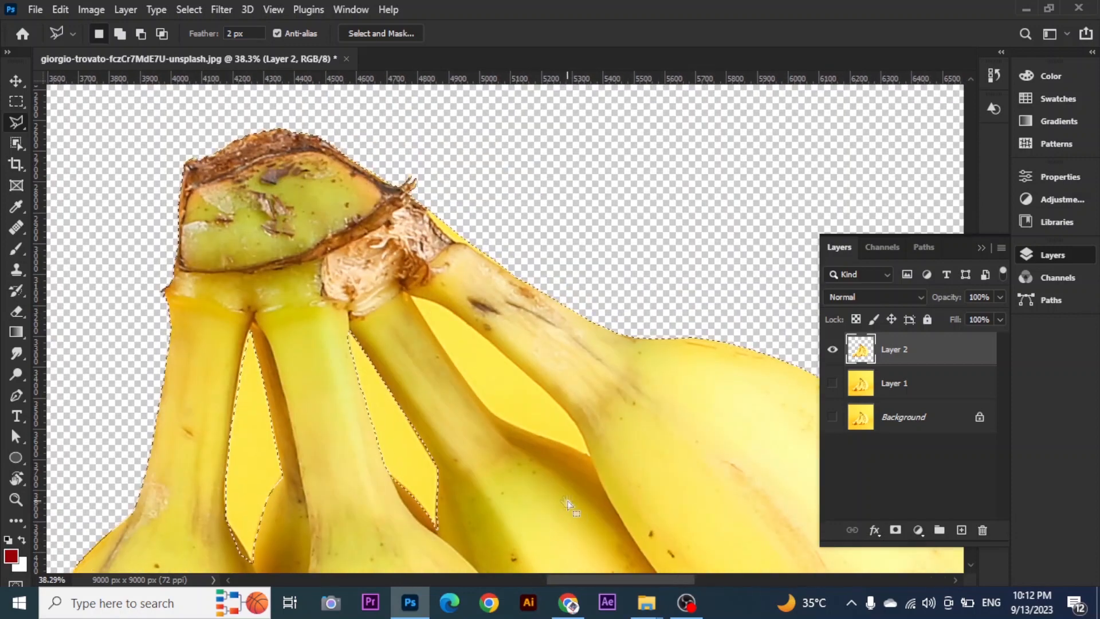
left_click(587, 455)
scroll(486, 408, "up", 3)
scroll(486, 408, "left", 3)
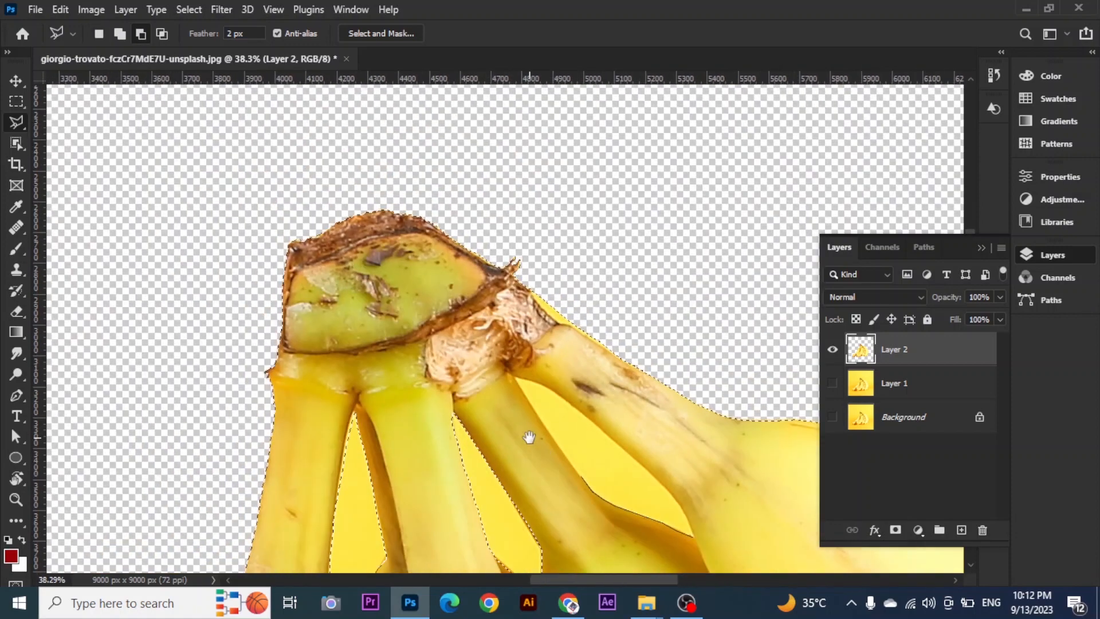
left_click(530, 402)
left_click(515, 375)
left_click(551, 388)
left_click(574, 406)
left_click(601, 430)
left_click(628, 450)
left_click(652, 476)
left_click(681, 504)
left_click(693, 537)
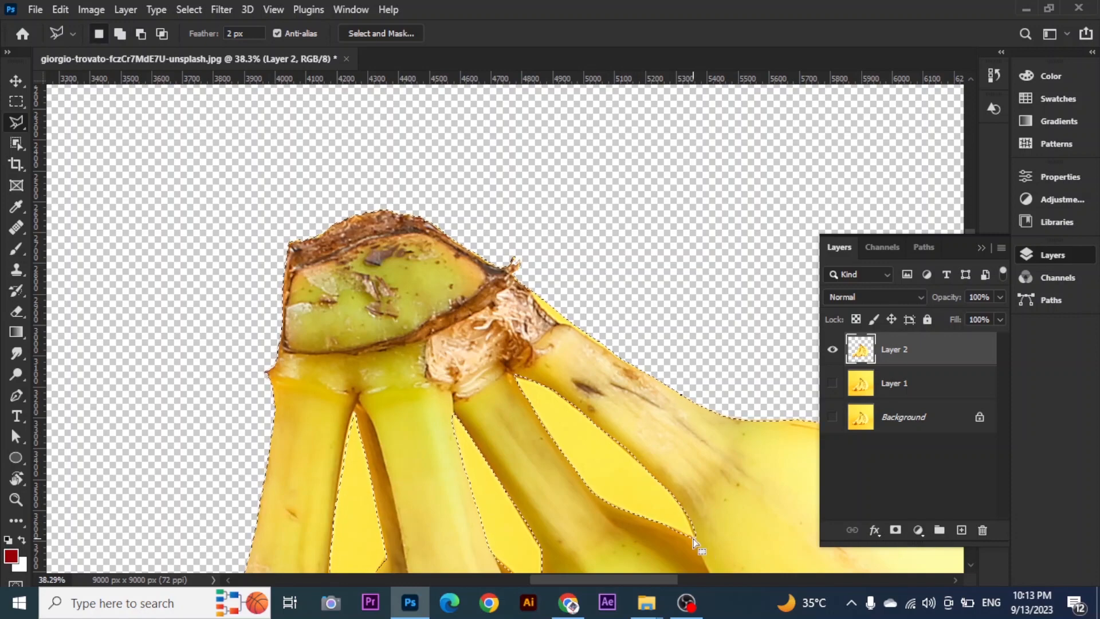
Invert the selection and delete the leftover yellow background between the stems from Layer 2.
scroll(660, 483, "down", 5)
key("ctrl+0")
key("Delete")
key("ctrl+z")
key("ctrl+shift+i")
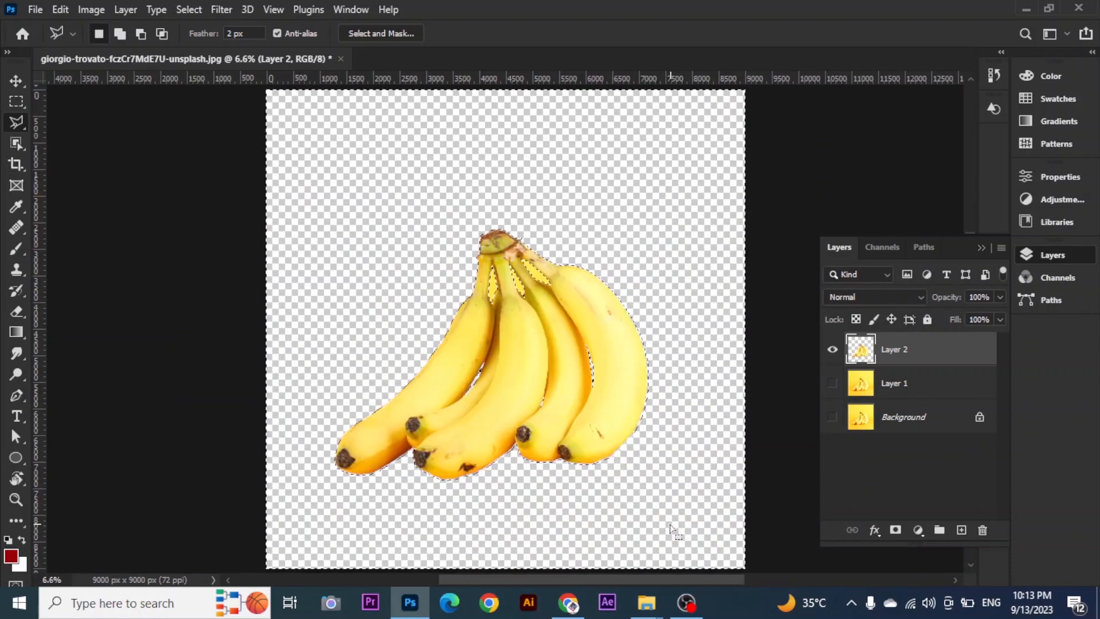
key("Delete")
Place the arrangement-with-fruits-vegetables-kitchen image and scale it to 525.95% so it covers the canvas.
right_click(16, 457)
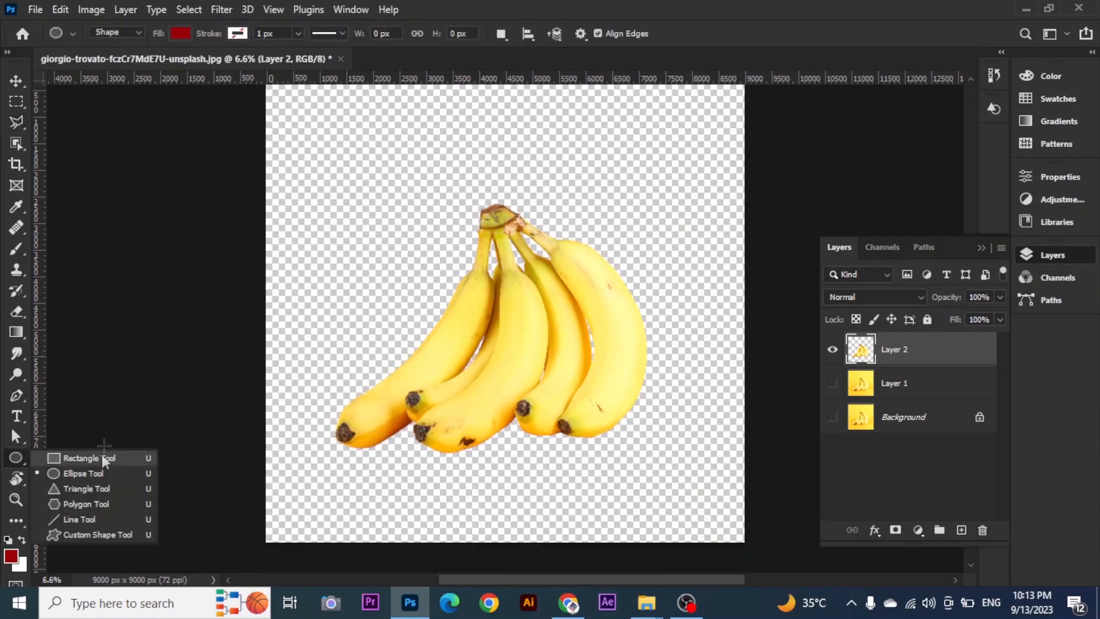
left_click(92, 457)
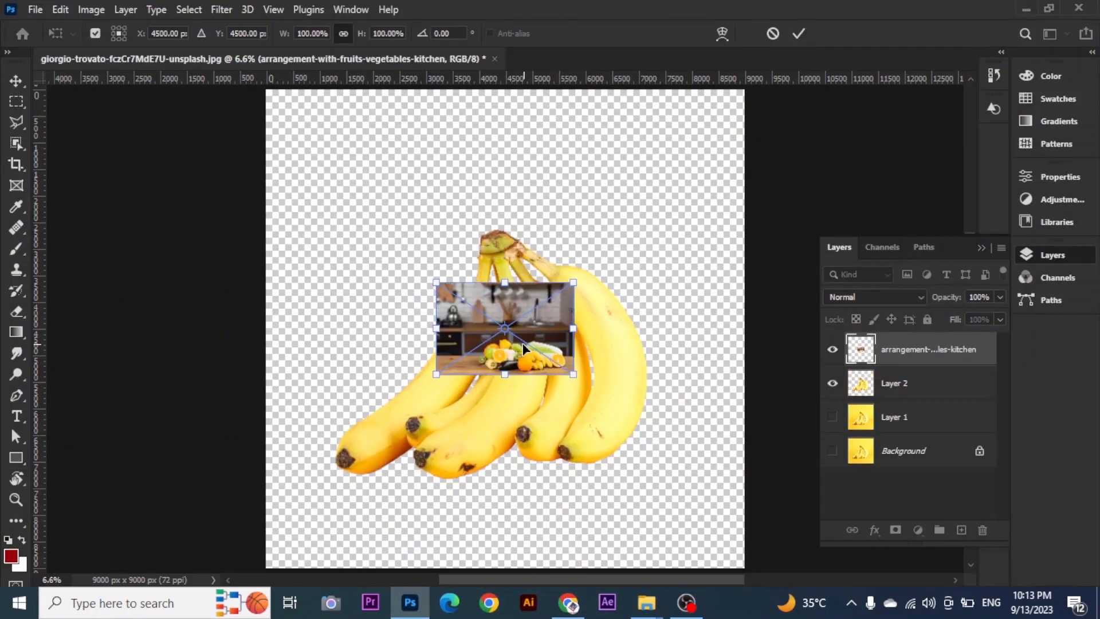
left_click_drag(575, 384, 665, 384)
scroll(631, 434, "up", 6)
scroll(630, 434, "down", 2)
scroll(665, 384, "up", 1)
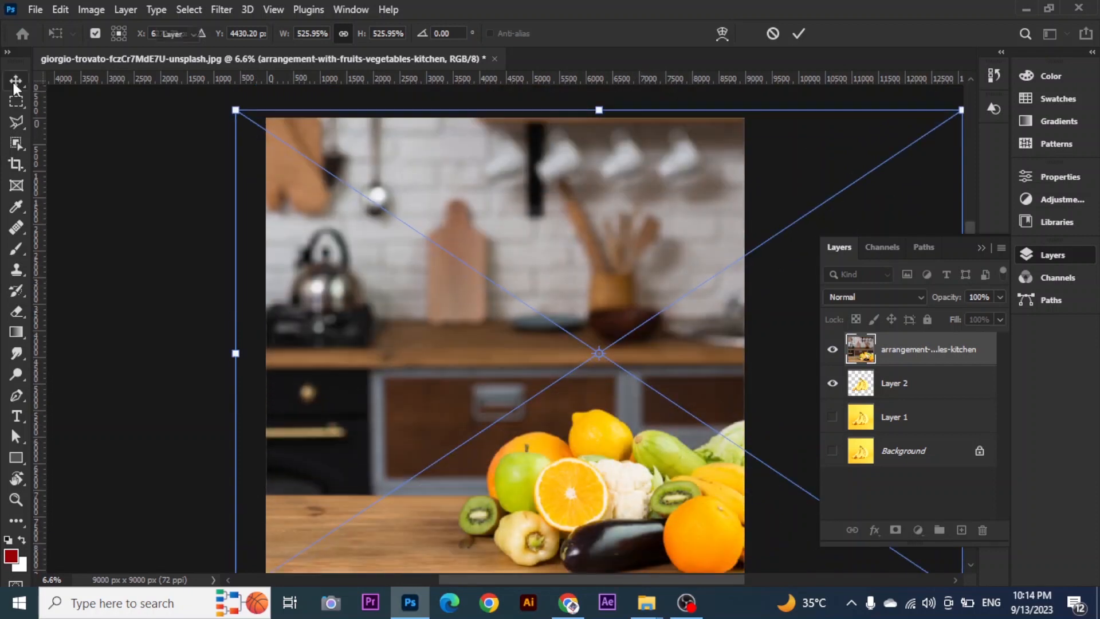
left_click(15, 82)
Reorder the kitchen image beneath Layer 2 and move the bananas down toward the left part of the wooden counter.
left_click_drag(903, 363, 907, 401)
scroll(569, 350, "down", 1)
left_click_drag(603, 343, 557, 377)
Scale the bananas to 54.98%, rotate them 29.02° and position them on the counter beside the kiwi.
key("ctrl+t")
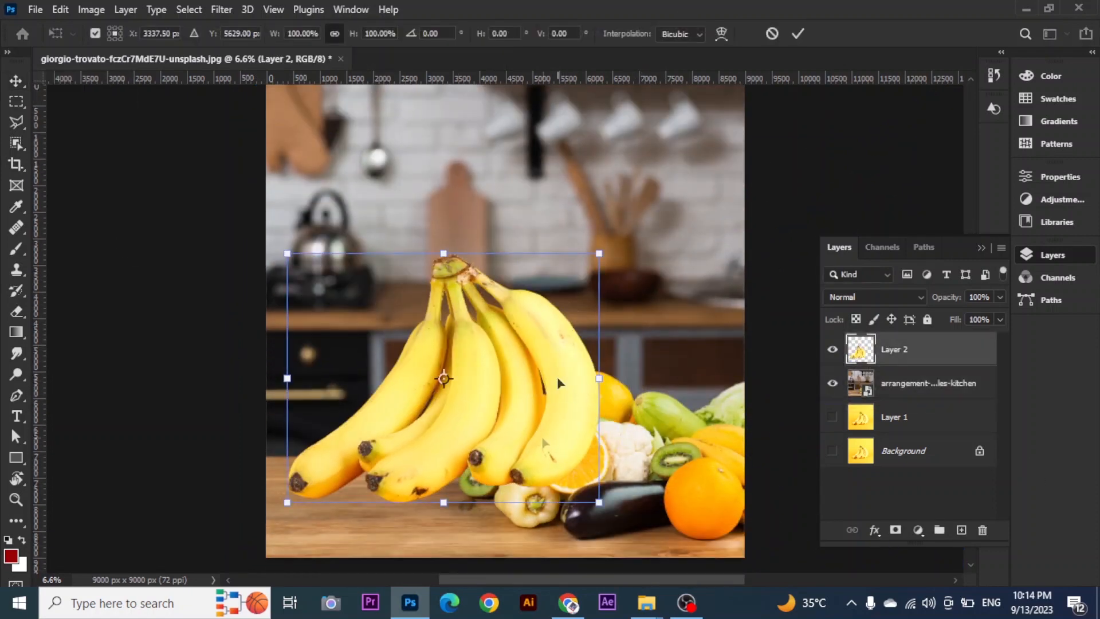
left_click_drag(596, 253, 547, 293)
left_click_drag(479, 390, 435, 443)
left_click_drag(525, 350, 550, 419)
mouse_move(432, 458)
left_mouse_down()
mouse_move(443, 479)
mouse_move(438, 470)
left_mouse_up()
left_click_drag(355, 319, 364, 338)
left_click_drag(436, 480, 447, 492)
left_click_drag(375, 348, 373, 353)
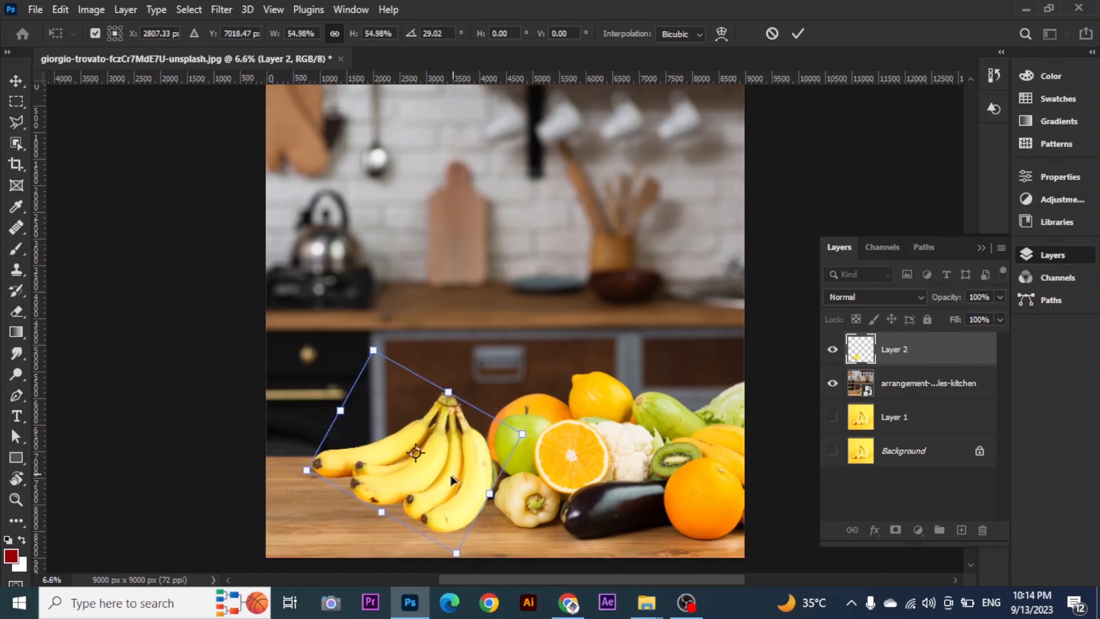
left_click_drag(454, 481, 420, 482)
left_click(20, 79)
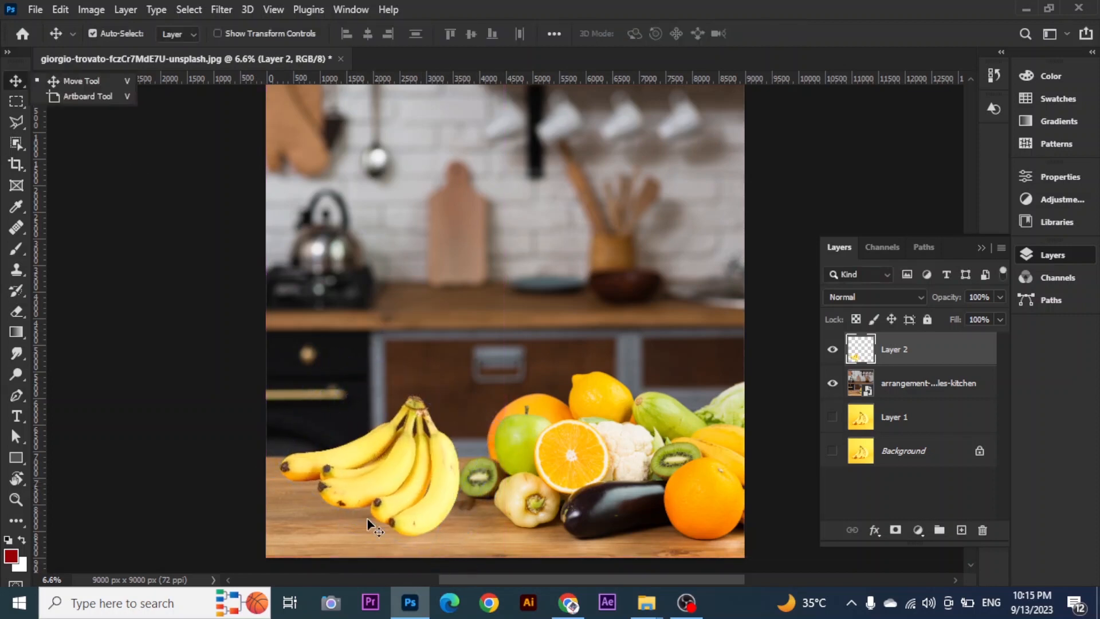
Add a Drop Shadow effect to the banana layer and move its settings dialog clear of the bananas.
left_click(874, 530)
left_click(916, 519)
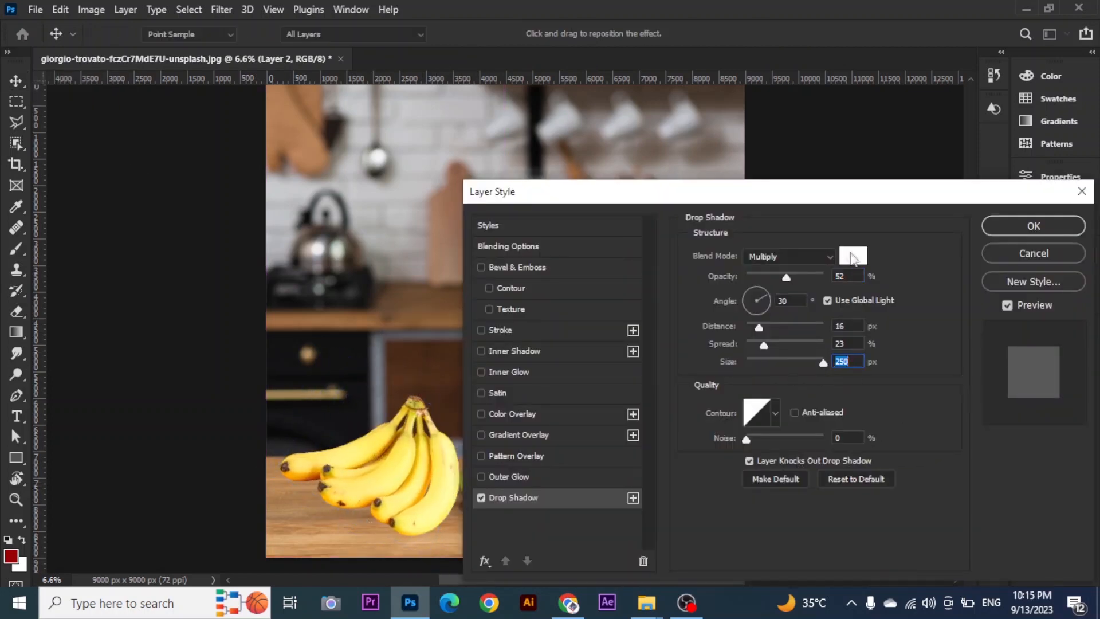
left_click(852, 256)
left_click(1049, 297)
left_click_drag(813, 191, 1028, 197)
Set the drop shadow's colour to a dark olive tone sampled from the shadow beside the kiwi.
left_click(1069, 265)
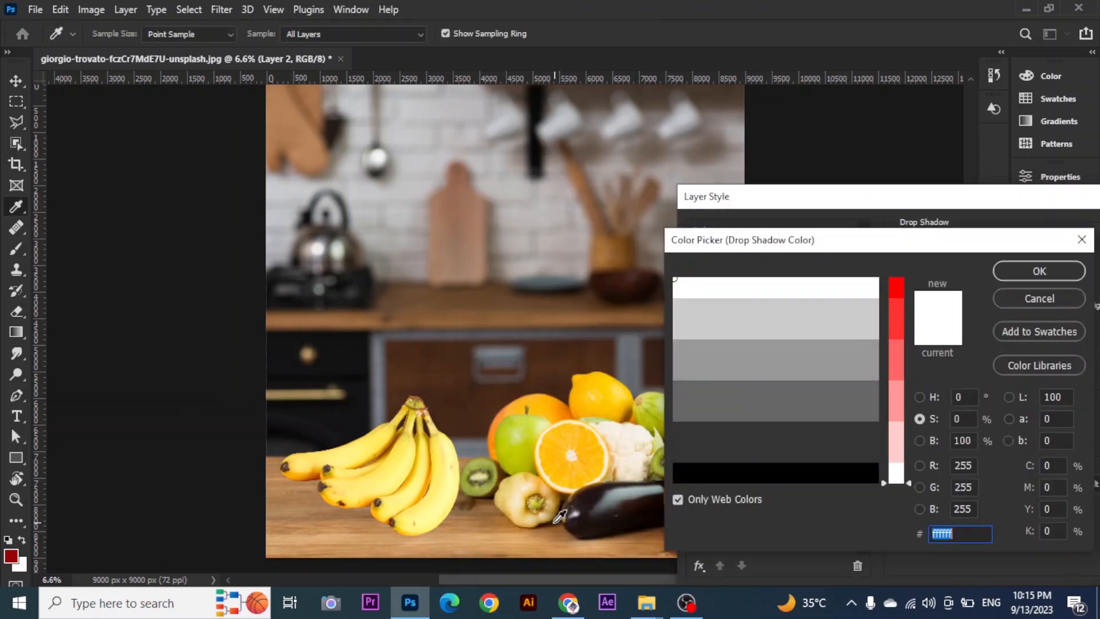
left_click(554, 521)
left_click(488, 497)
key("Return")
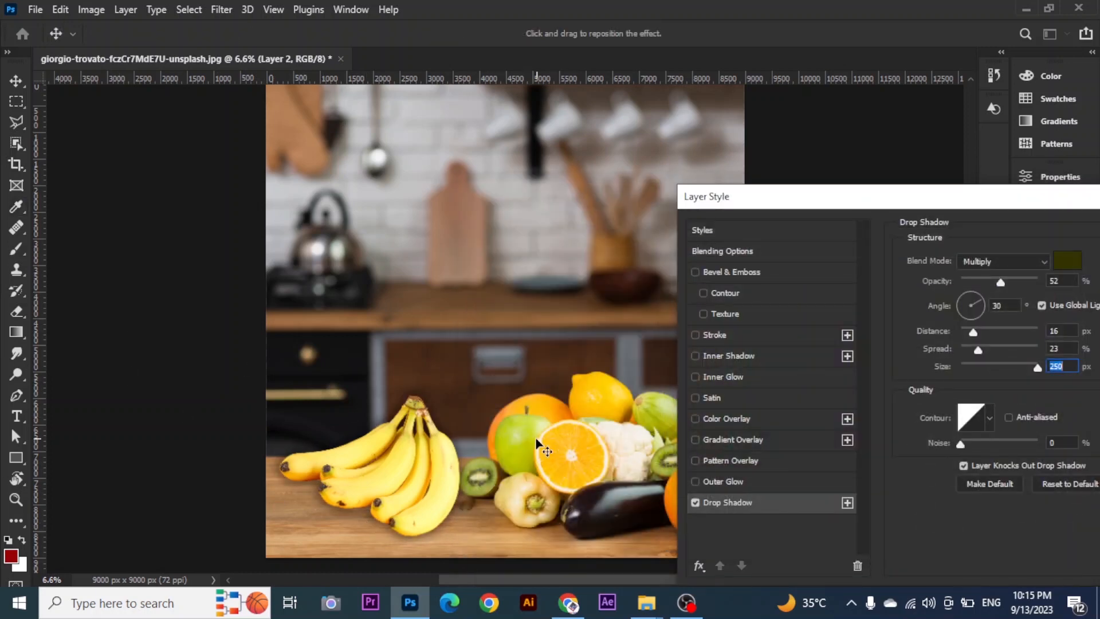
Set the banana layer's drop shadow to 75% opacity, 35 px distance, 45% spread and 109 px size, and apply it.
left_click_drag(881, 200, 808, 204)
left_click_drag(963, 372, 926, 347)
left_click_drag(928, 373, 903, 385)
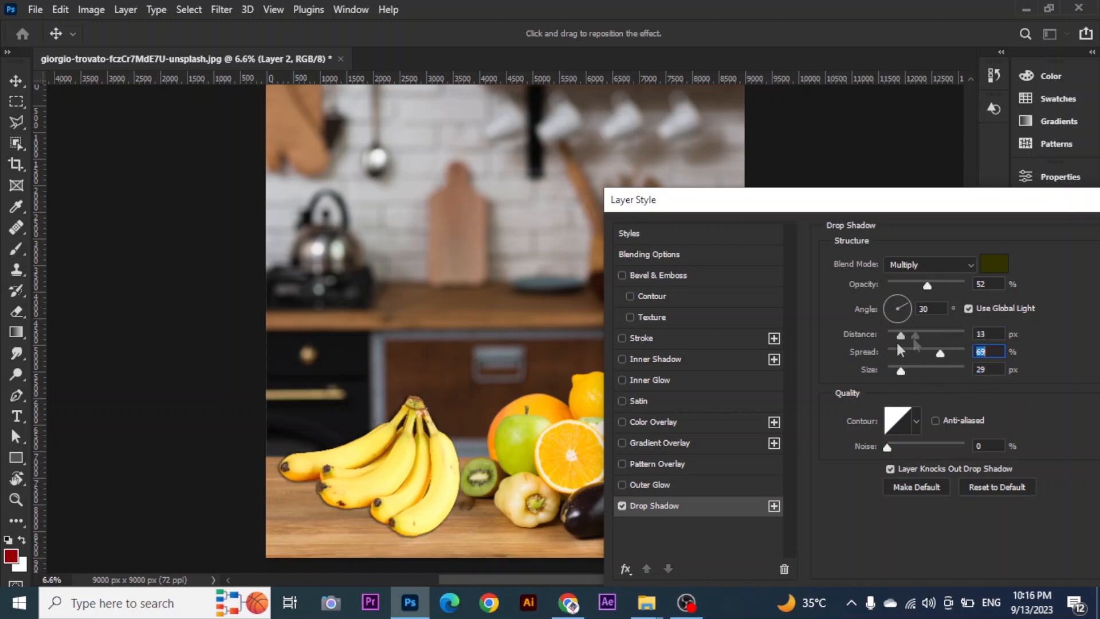
left_click_drag(897, 344, 914, 338)
left_click_drag(927, 286, 952, 285)
type("75")
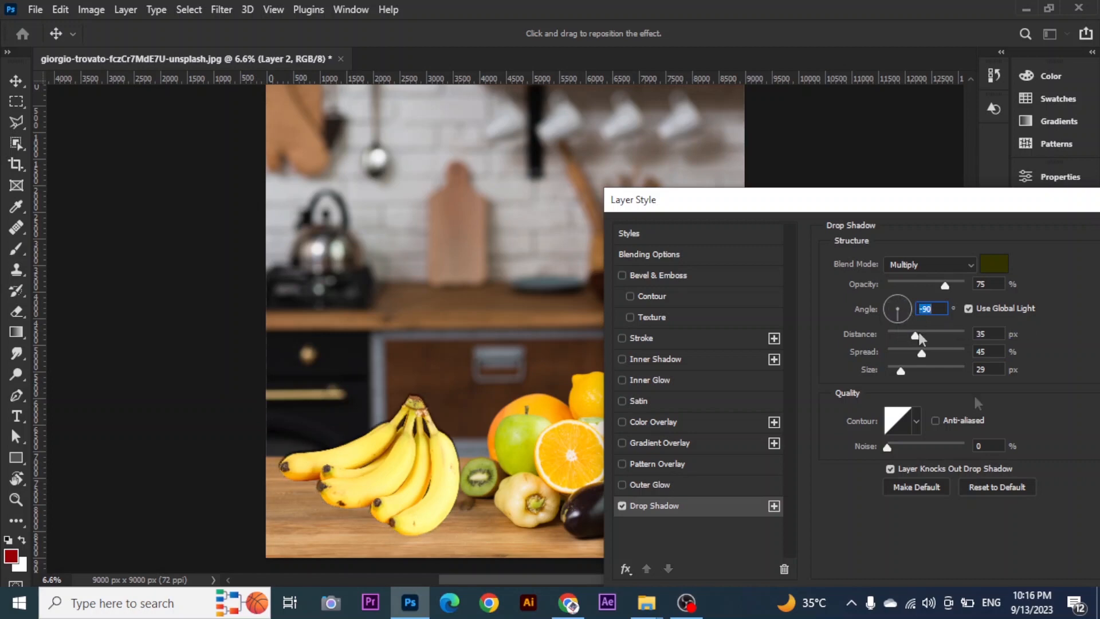
left_click_drag(901, 371, 937, 374)
key("Return")
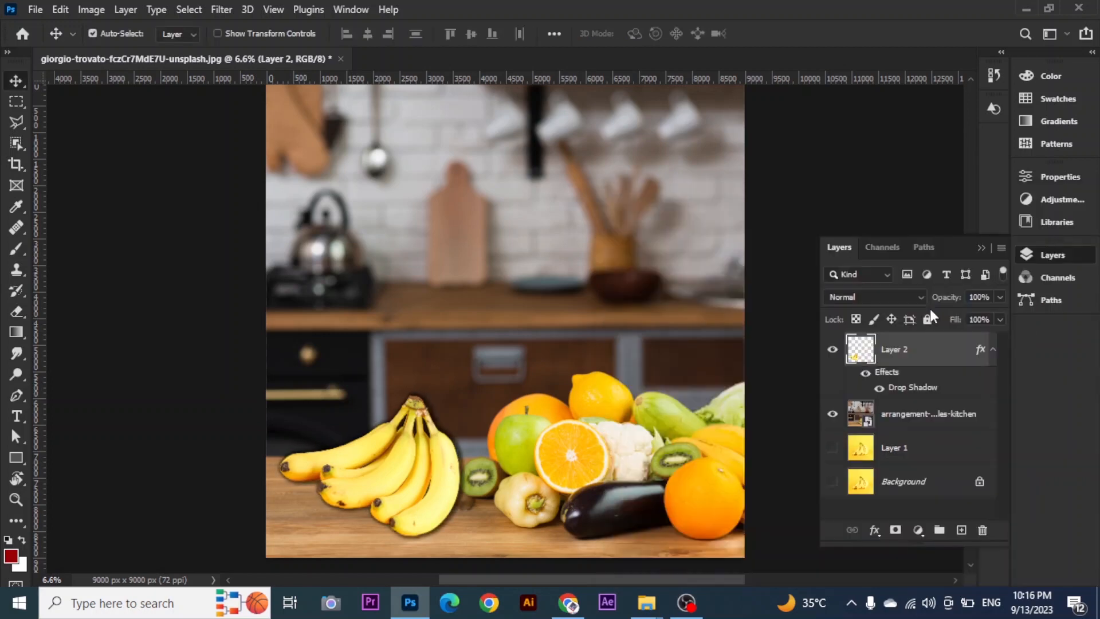
Reopen the drop shadow settings and set the angle to 14°, distance to 69 px, spread to 20% and size to 57 px.
double_click(923, 390)
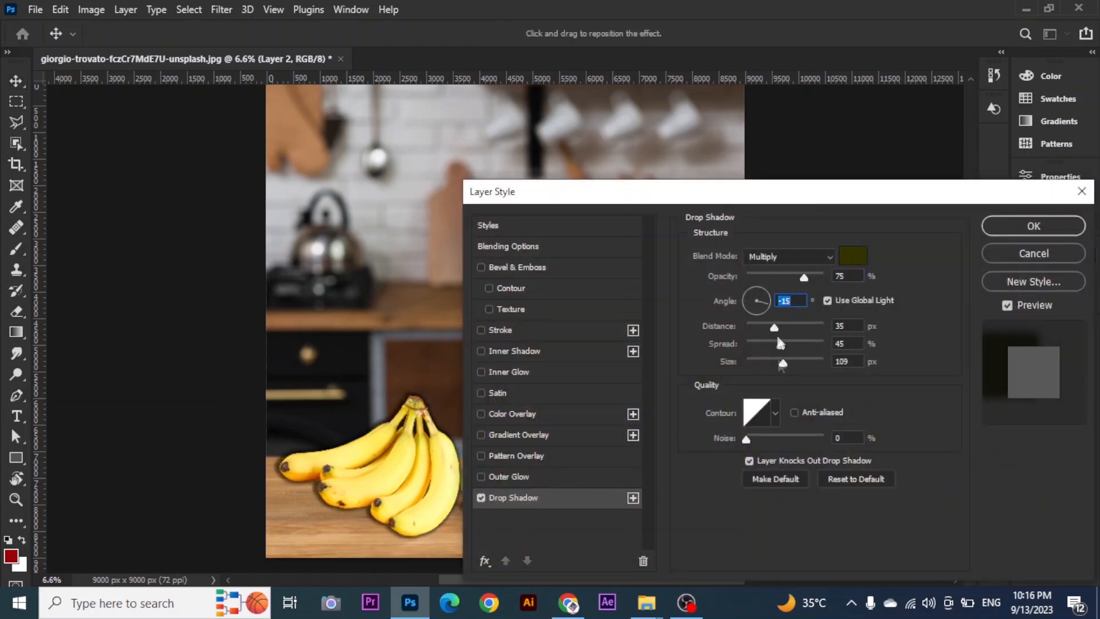
left_click(804, 302)
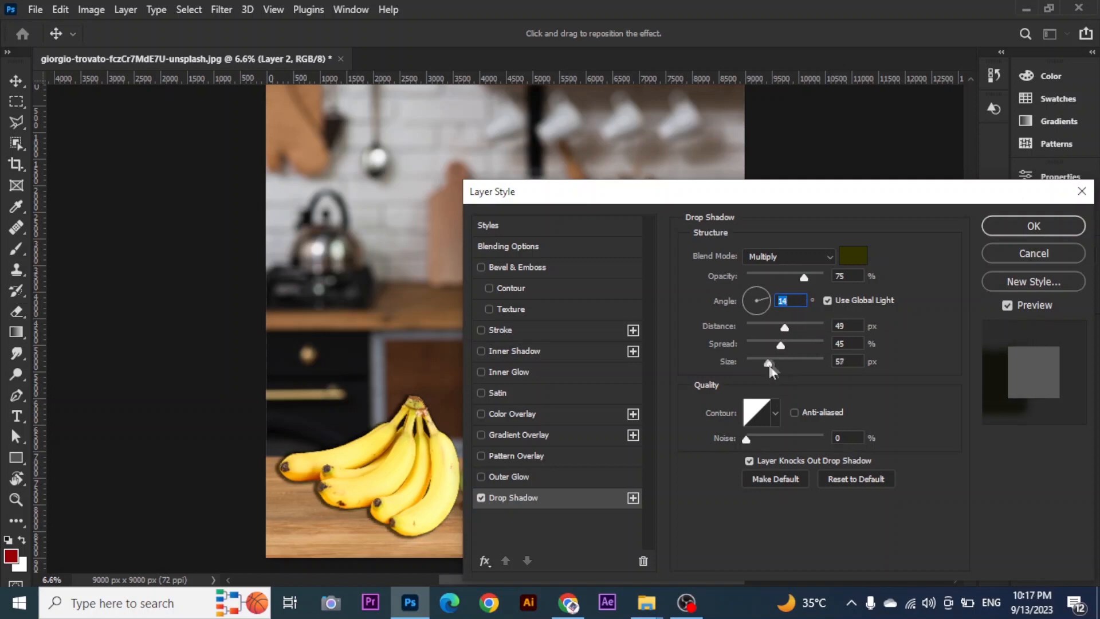
left_click(851, 257)
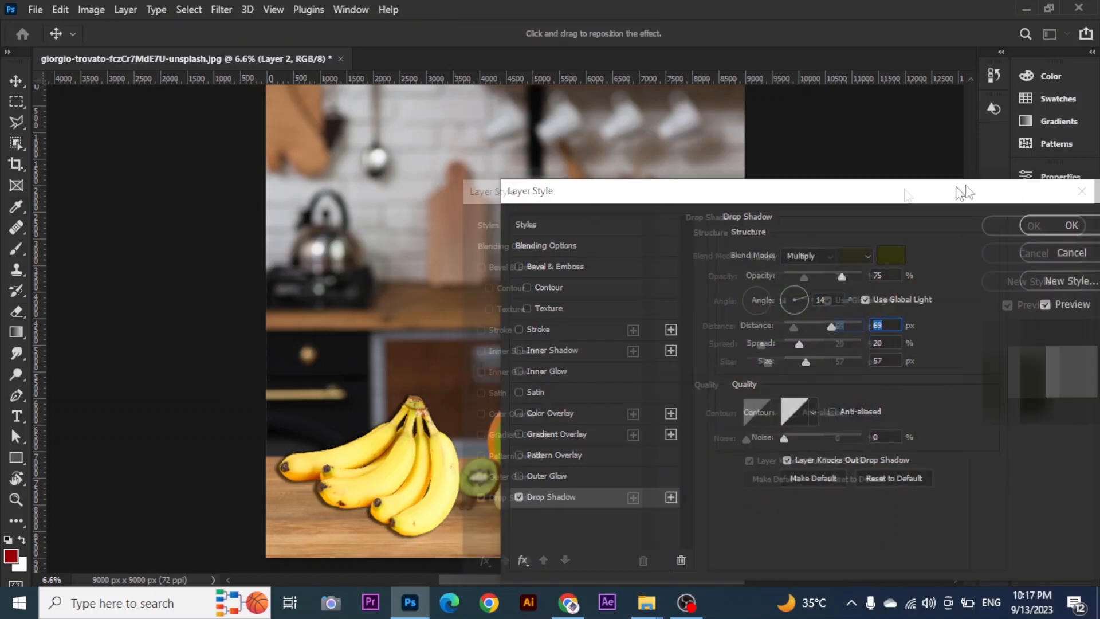
Move the effect settings clear of the fruit and change the drop shadow's colour to dark red #330000.
left_click_drag(854, 186, 997, 177)
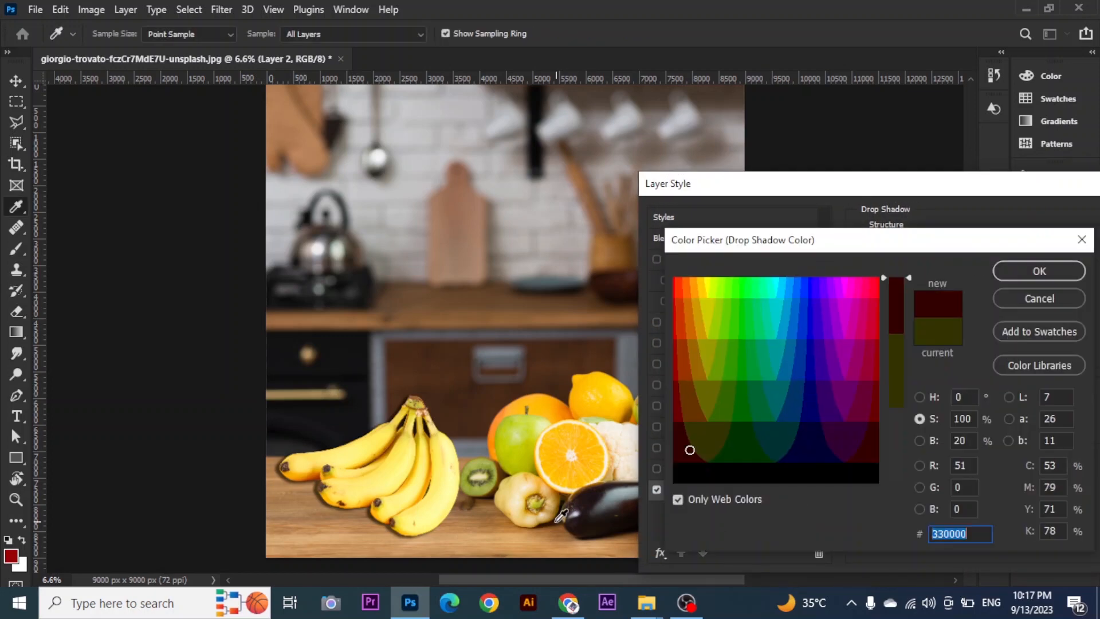
left_click_drag(691, 456, 695, 459)
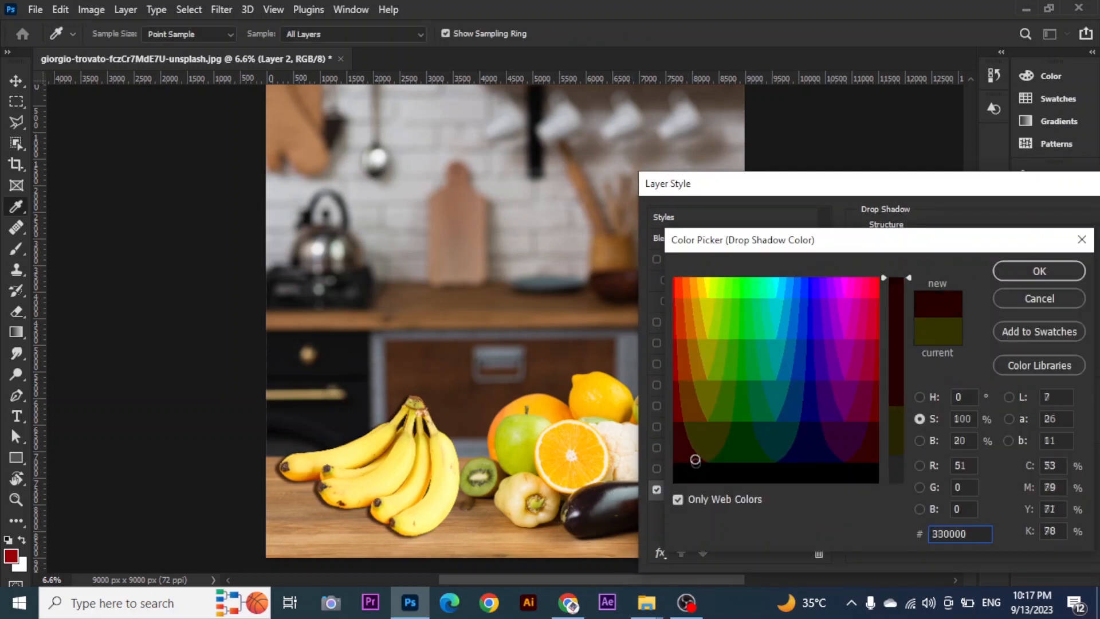
key("Return")
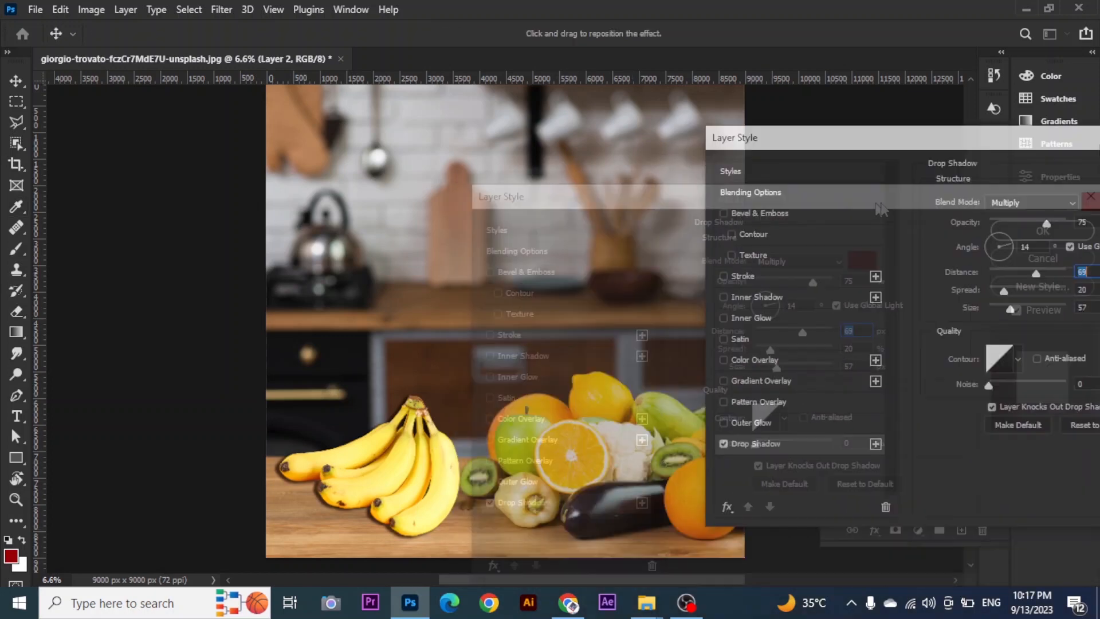
Add a Bevel & Emboss effect to the banana layer, then shift the bananas right to overlap the kiwi and green apple, and deselect the layer.
left_click(656, 272)
left_click(663, 252)
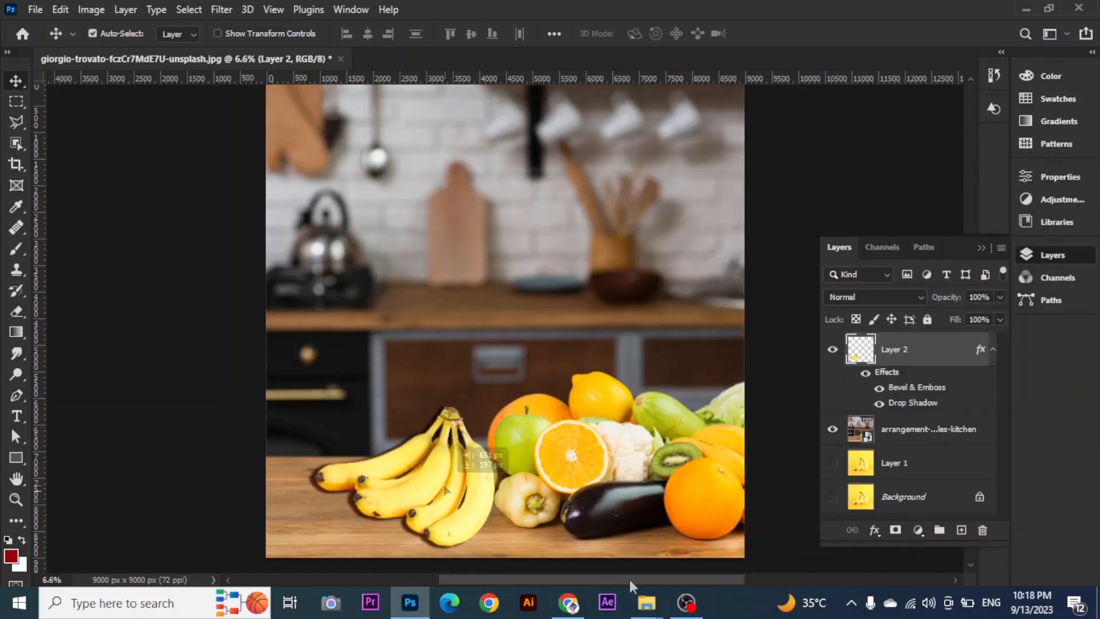
left_click_drag(446, 490, 479, 491)
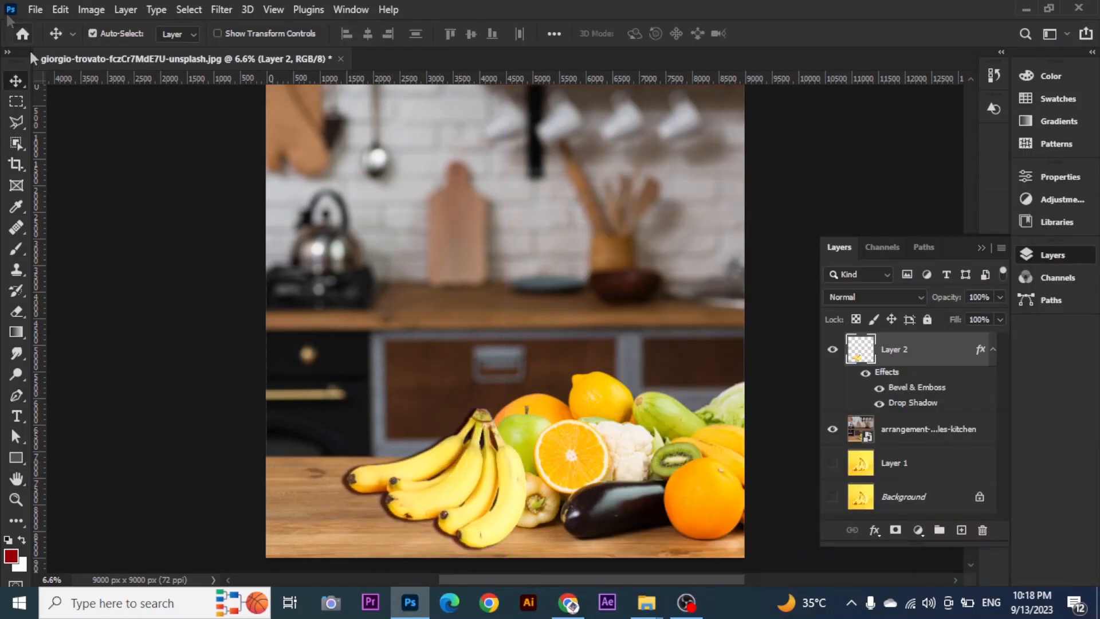
left_click(172, 252)
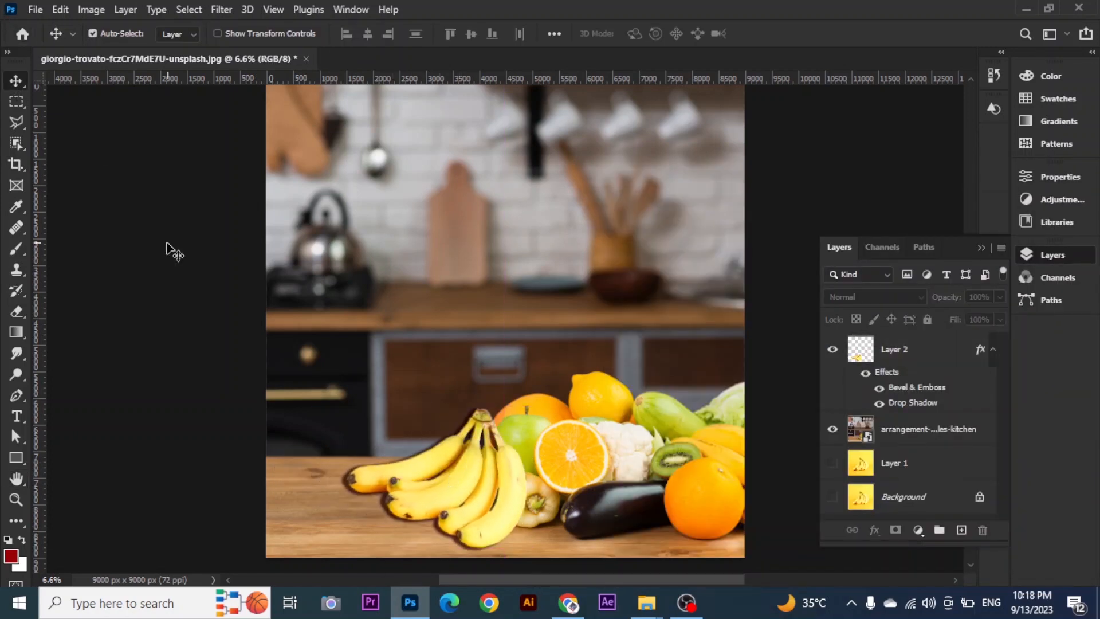